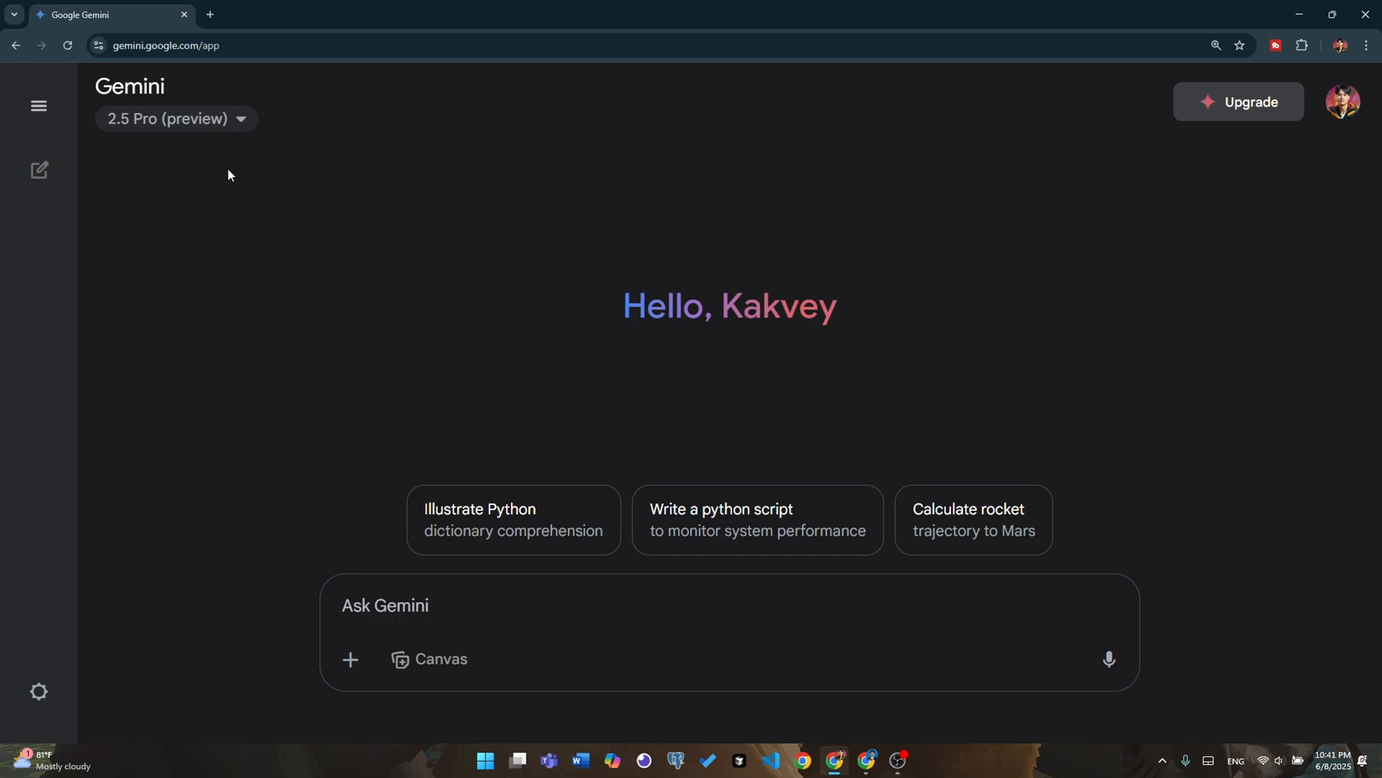
Select the 2.5 Pro (preview) model and enter the prompt "write me a paragraph about my habit as university student with Information technology major."
{"action": "left_click", "coordinate": [187, 121]}
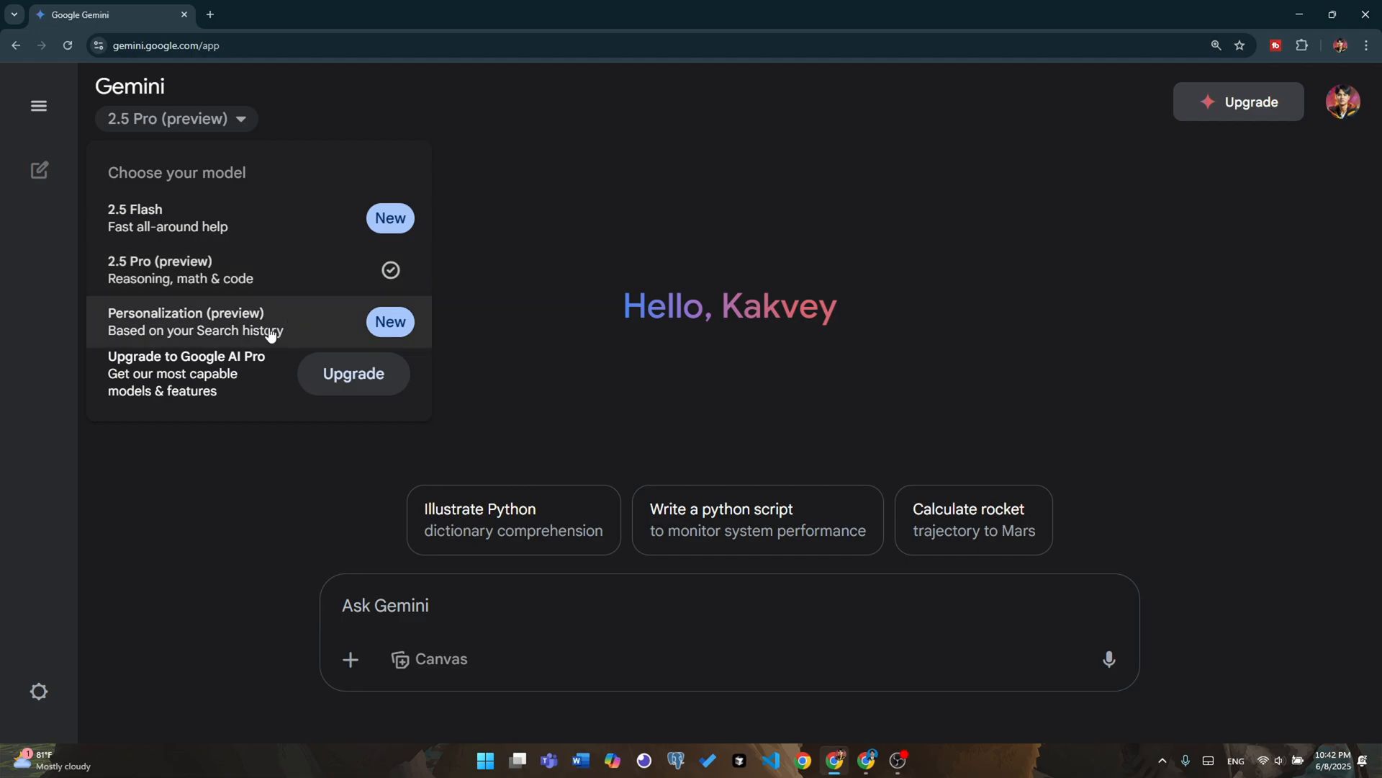
{"action": "left_click", "coordinate": [260, 276]}
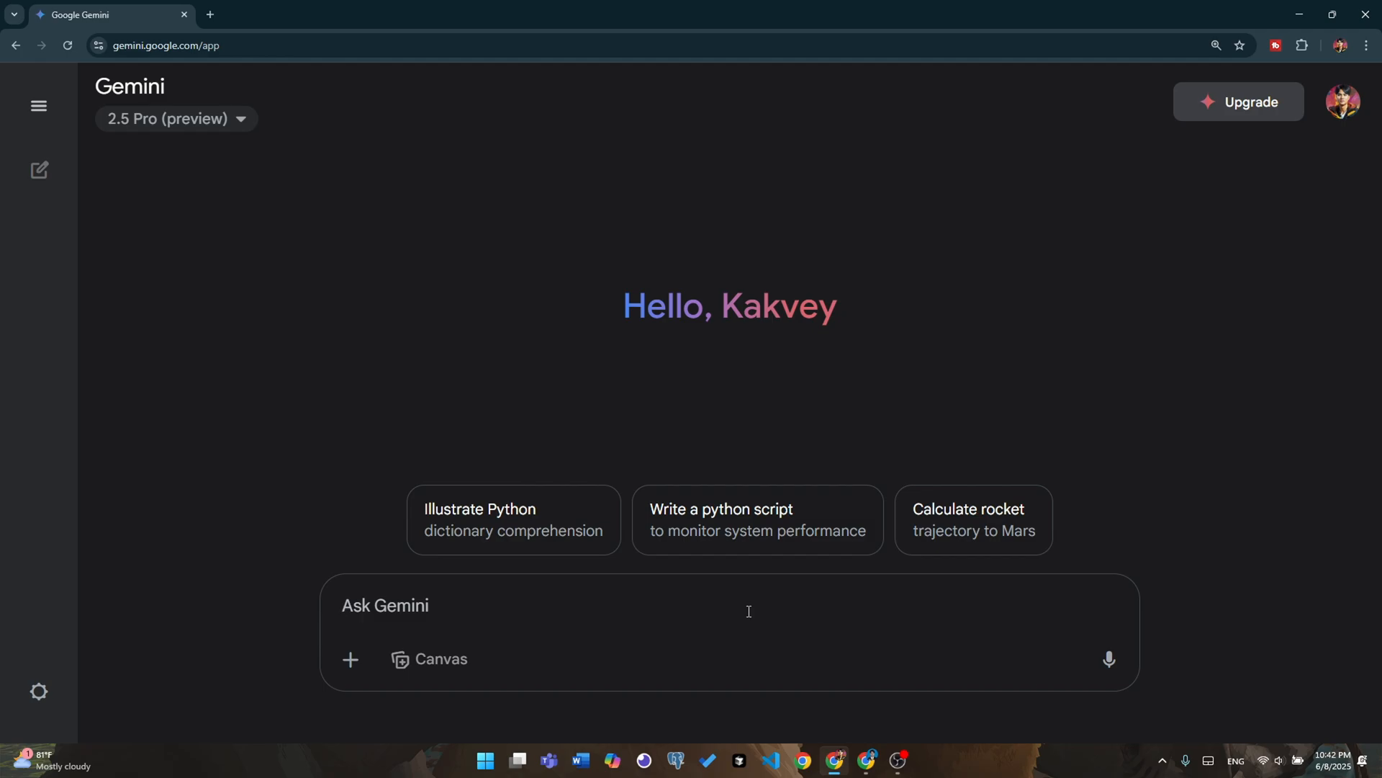
{"action": "type", "text": "write me a paragraph"}
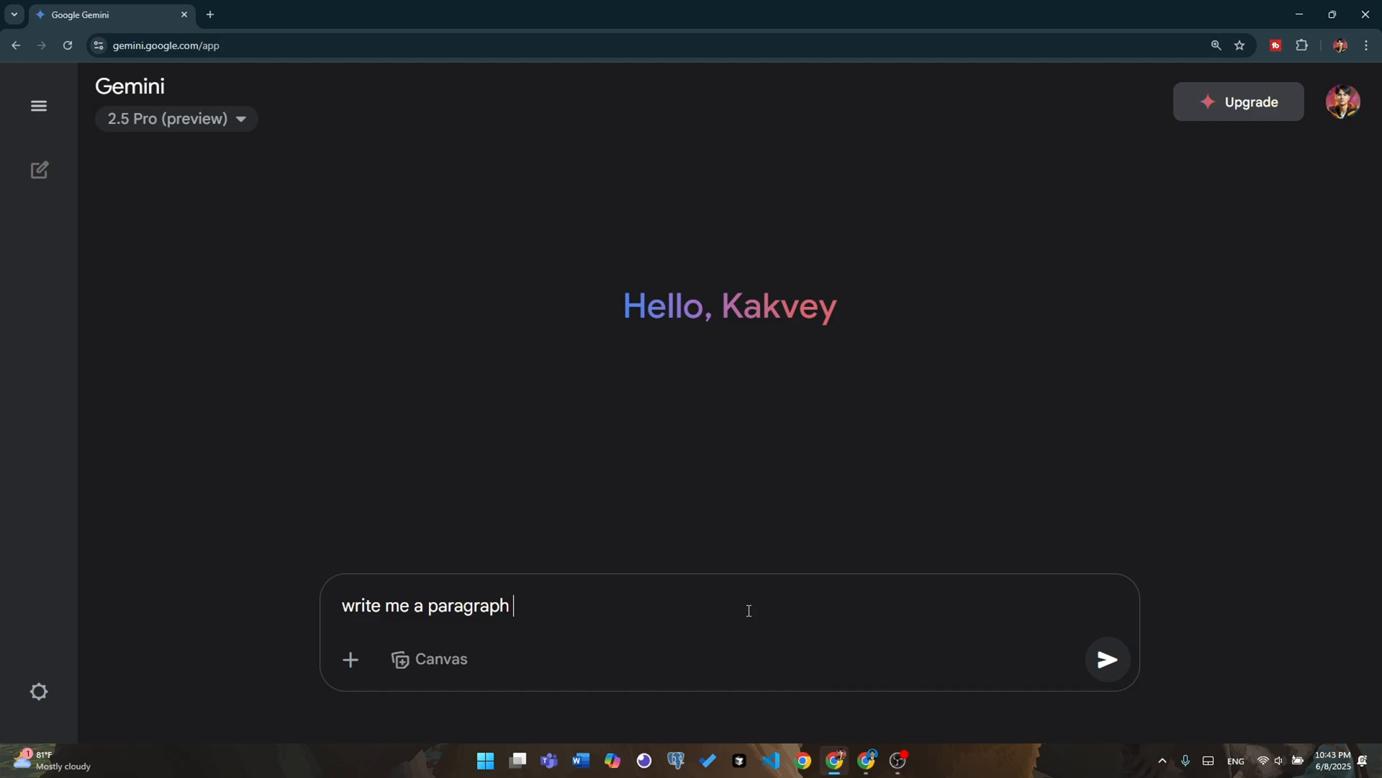
{"action": "type", "text": "about my habit as university student with Information technology major."}
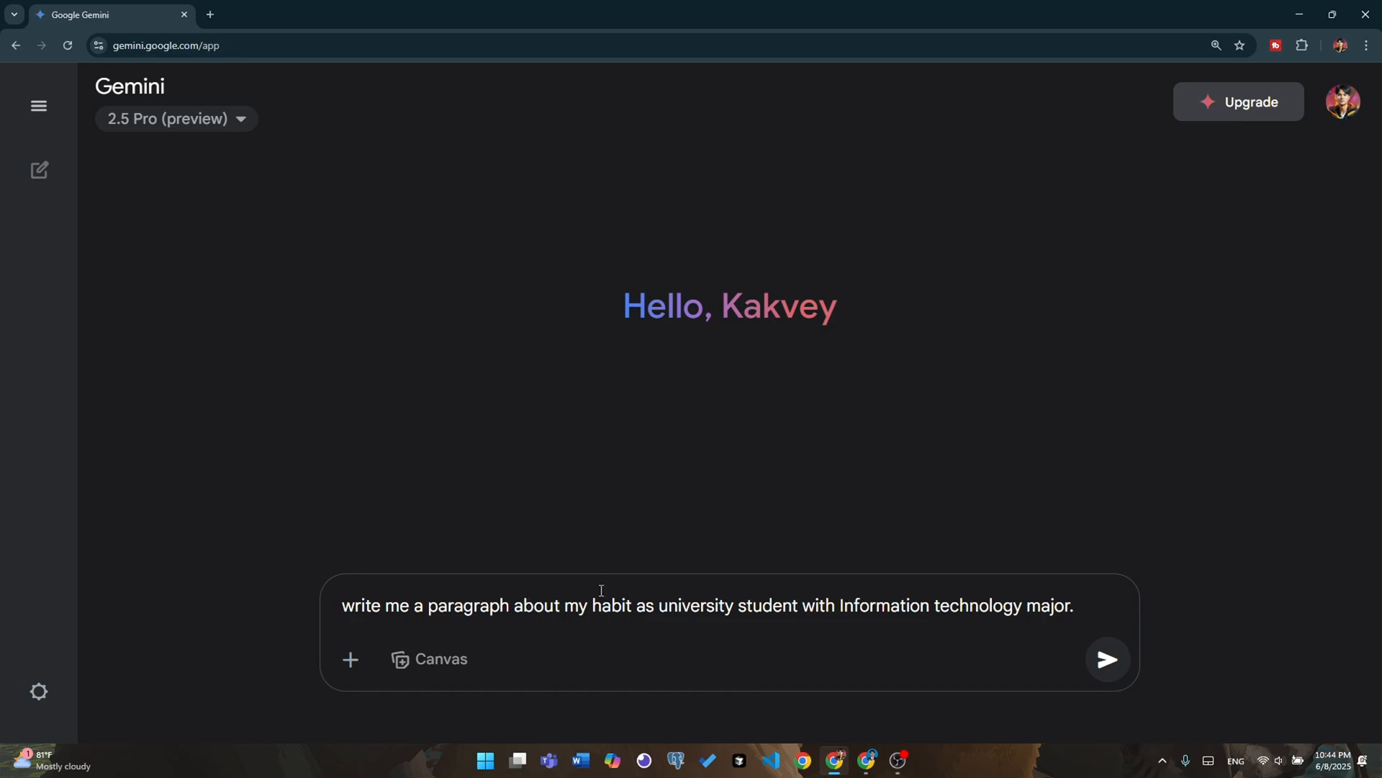
Enclose "my habit as university student with Information technology major" in double quotation marks within the prompt and submit it
{"action": "left_click", "coordinate": [562, 605]}
{"action": "type", "text": "\"\""}
{"action": "key", "text": "BackSpace"}
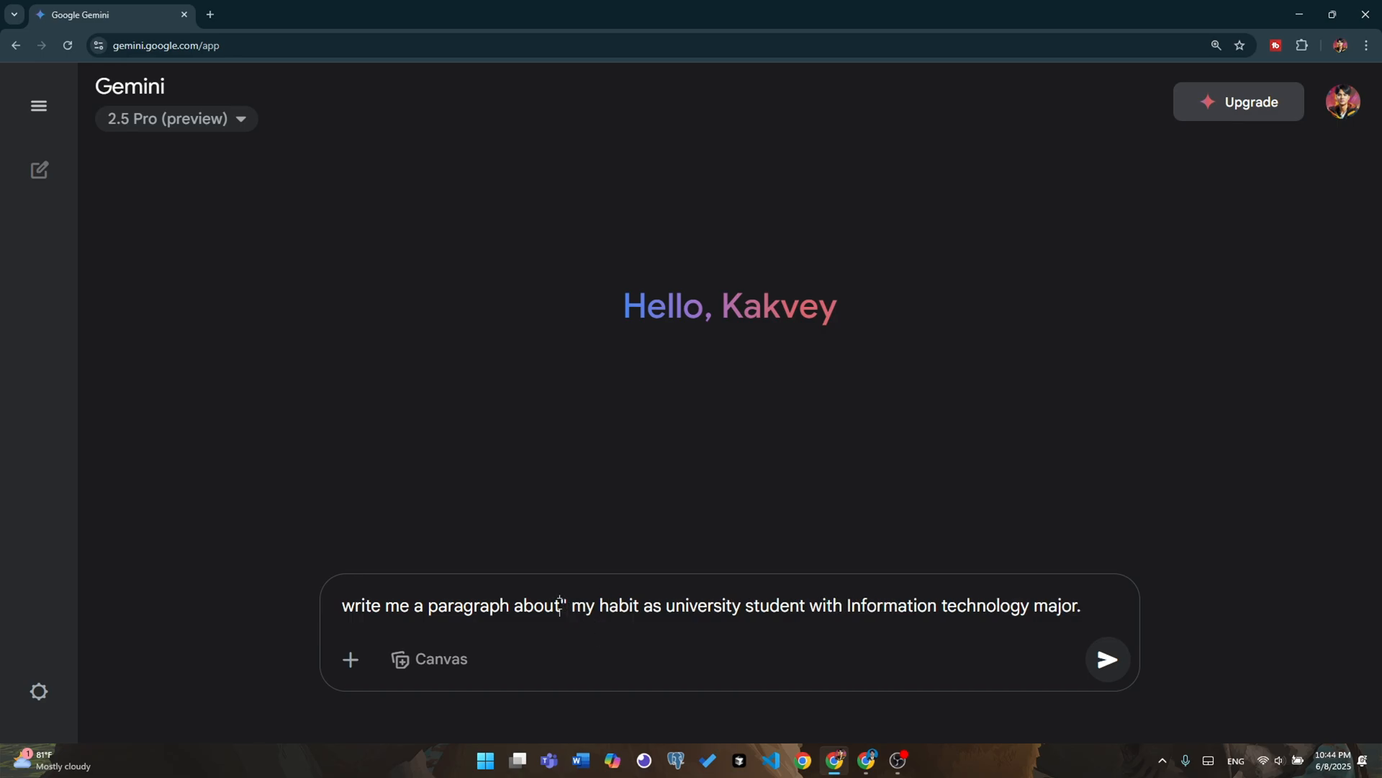
{"action": "type", "text": "\""}
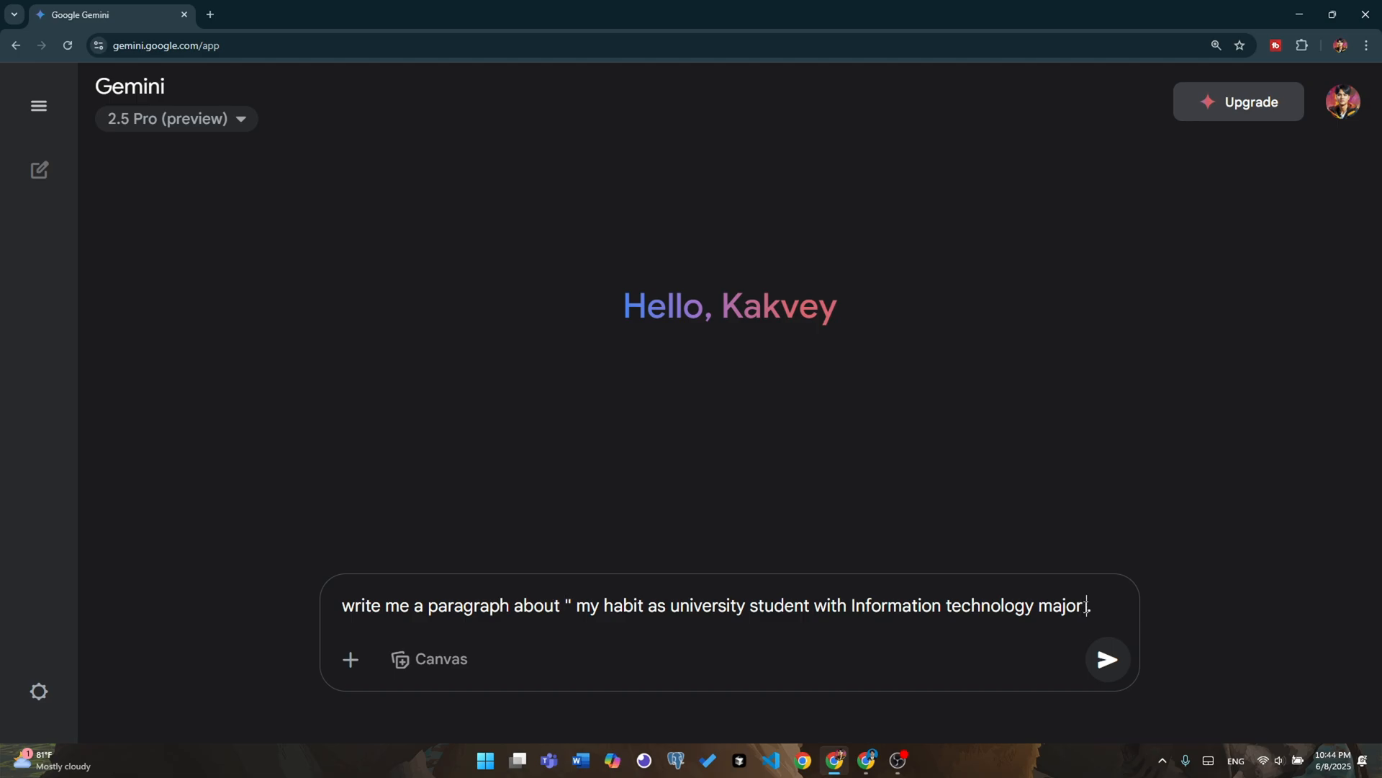
{"action": "type", "text": "\"."}
{"action": "key", "text": "BackSpace"}
{"action": "left_click", "coordinate": [1083, 607]}
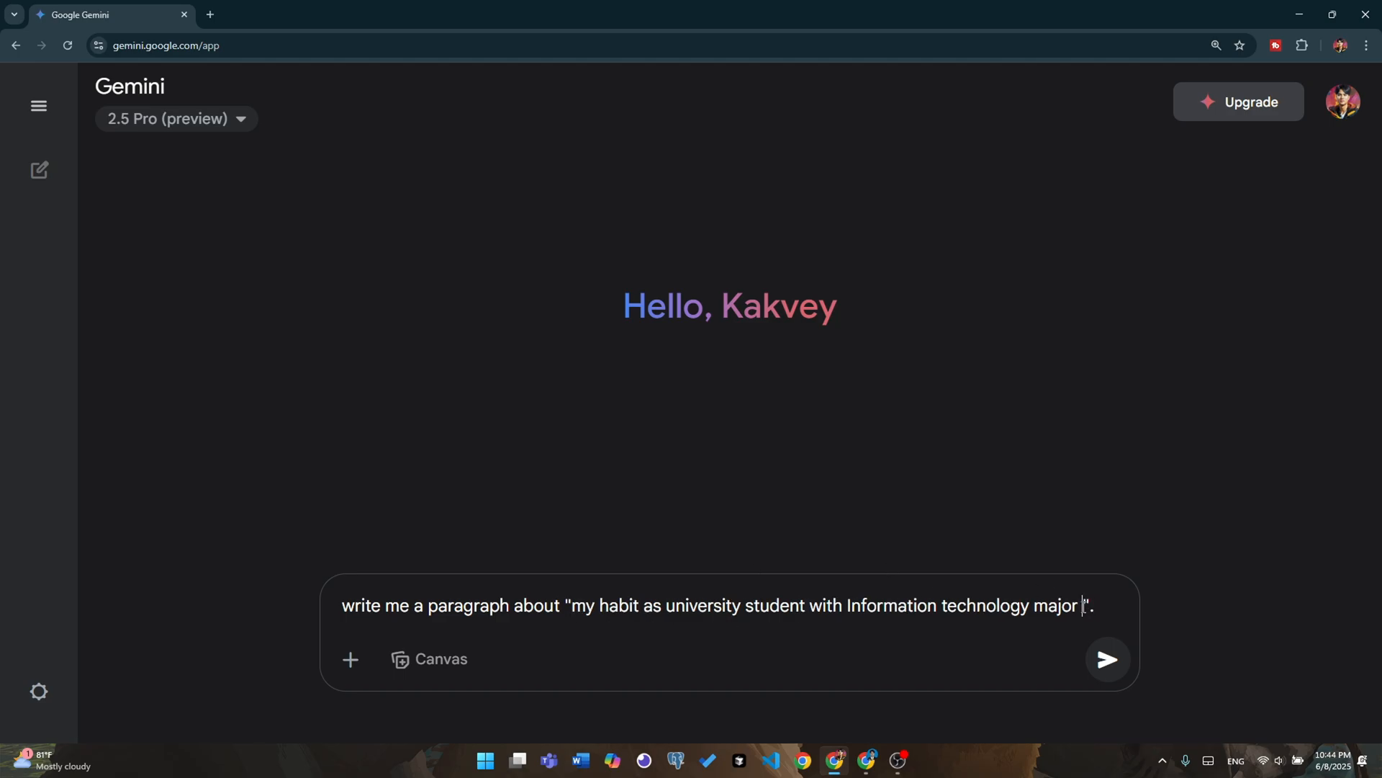
{"action": "key", "text": "BackSpace"}
{"action": "left_click", "coordinate": [1102, 608]}
{"action": "left_click", "coordinate": [1106, 658]}
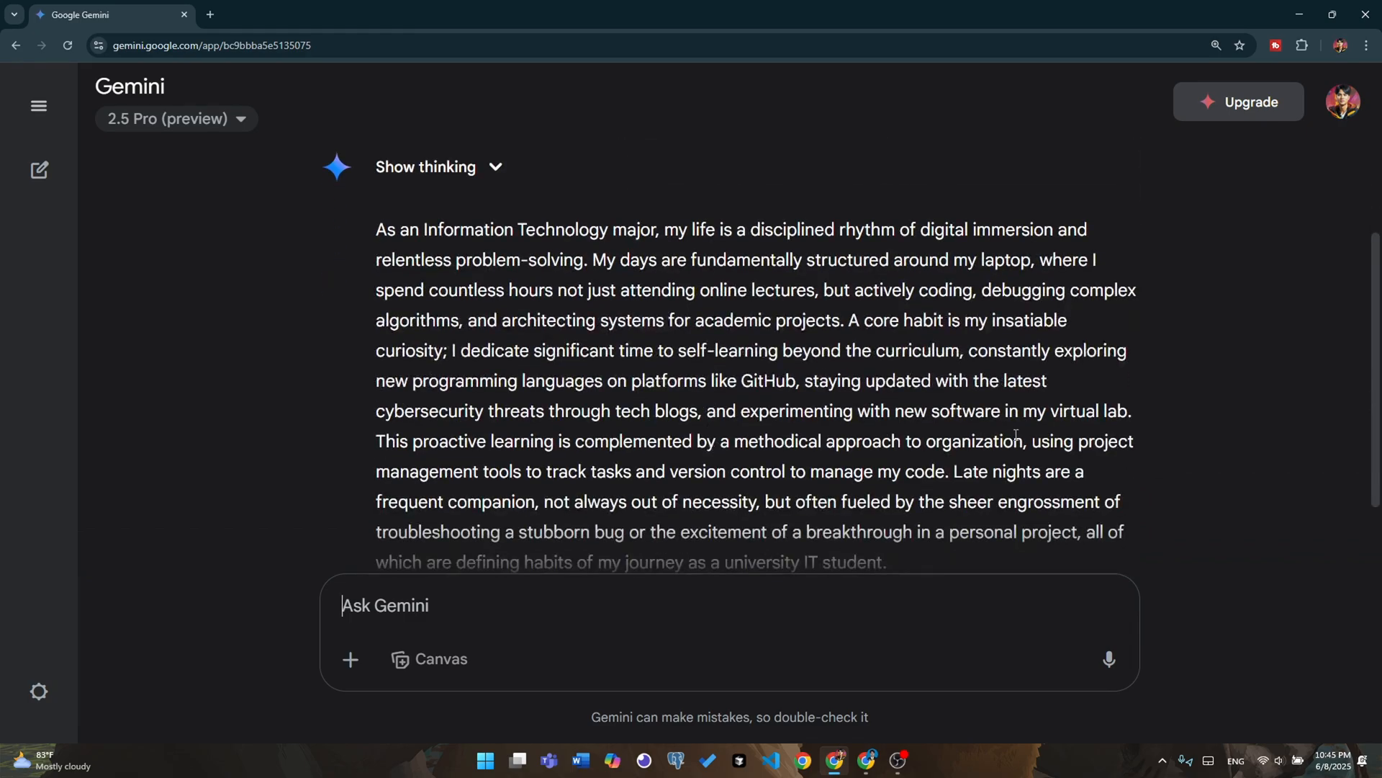
Read through the generated paragraph from its beginning to its end
{"action": "scroll", "coordinate": [1016, 434], "scroll_direction": "down", "scroll_amount": 1}
{"action": "left_click_drag", "start_coordinate": [376, 158], "coordinate": [897, 491]}
{"action": "left_click", "coordinate": [891, 454]}
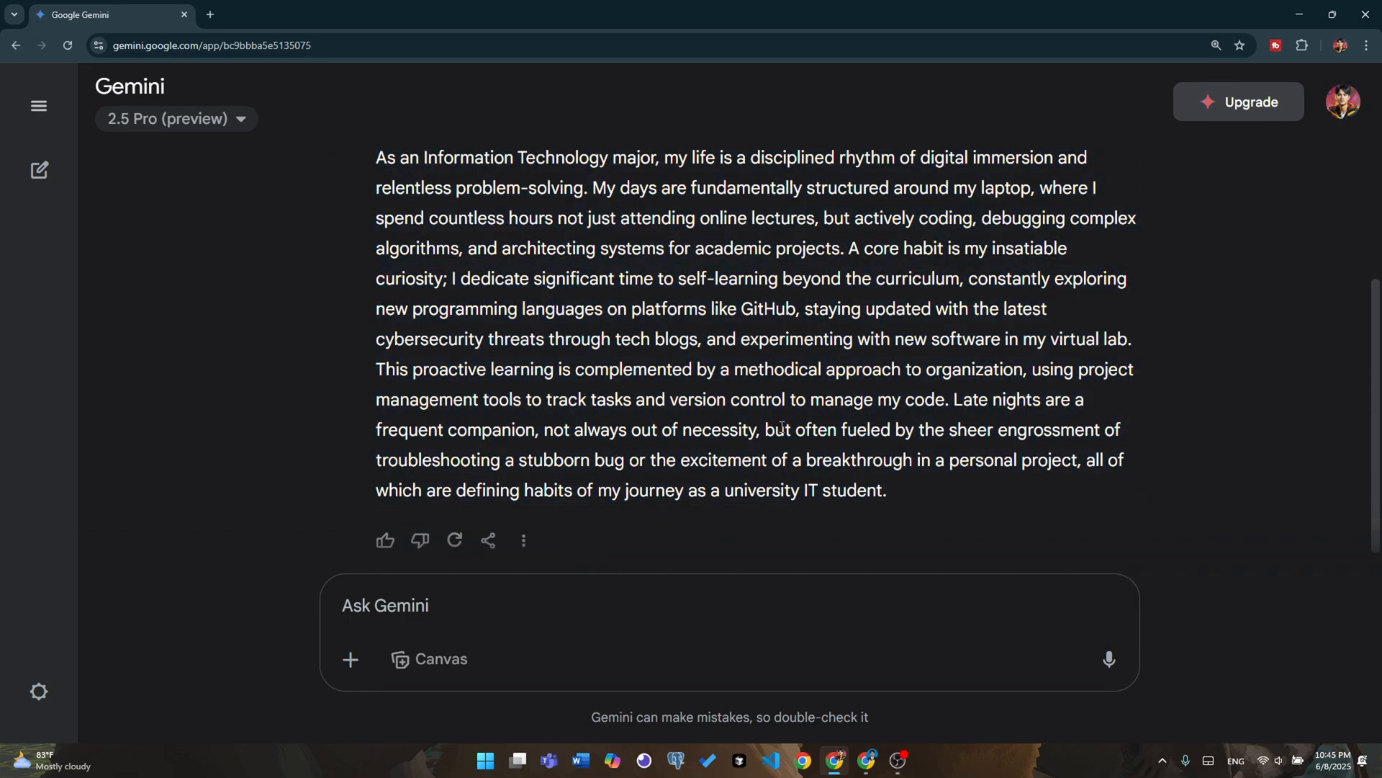
{"action": "scroll", "coordinate": [782, 426], "scroll_direction": "up", "scroll_amount": 4}
{"action": "scroll", "coordinate": [831, 454], "scroll_direction": "down", "scroll_amount": 3}
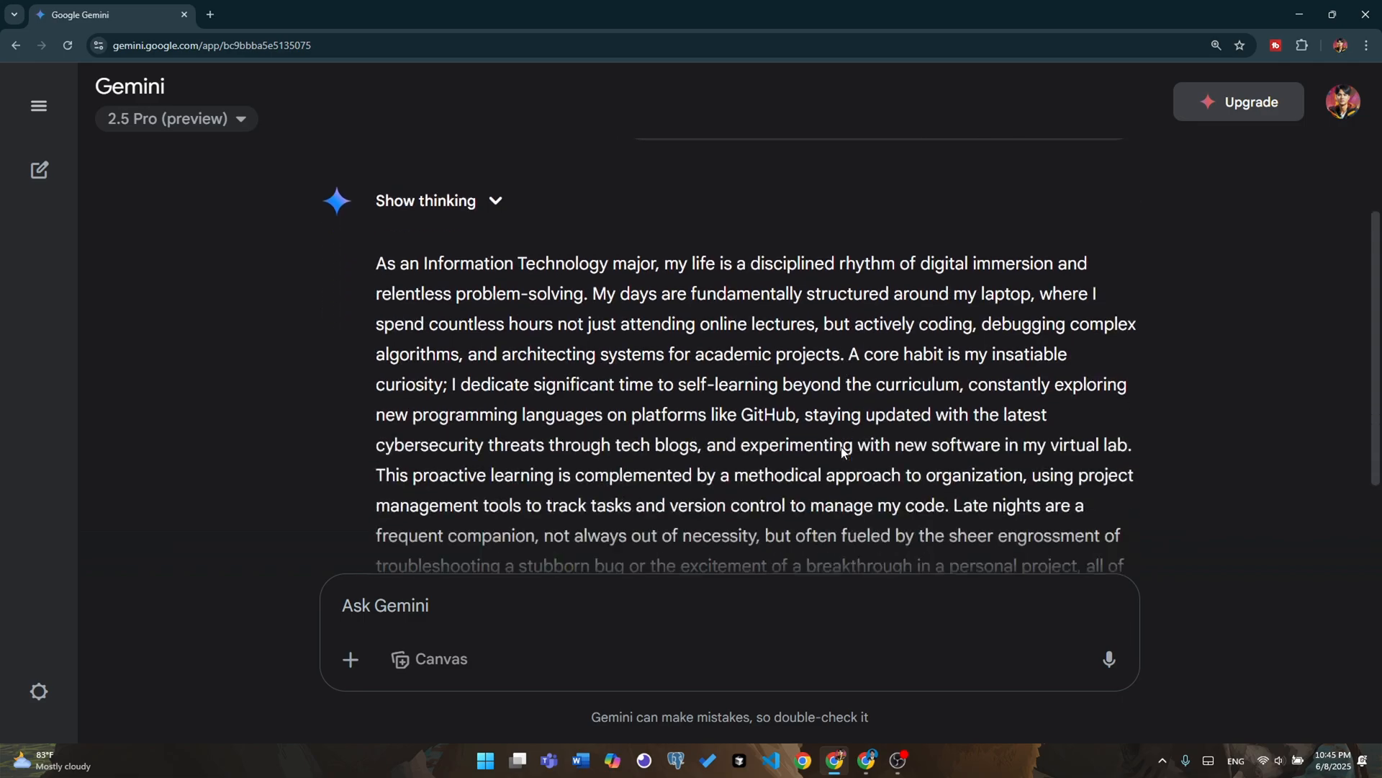
{"action": "scroll", "coordinate": [843, 451], "scroll_direction": "down", "scroll_amount": 2}
{"action": "scroll", "coordinate": [919, 444], "scroll_direction": "up", "scroll_amount": 1}
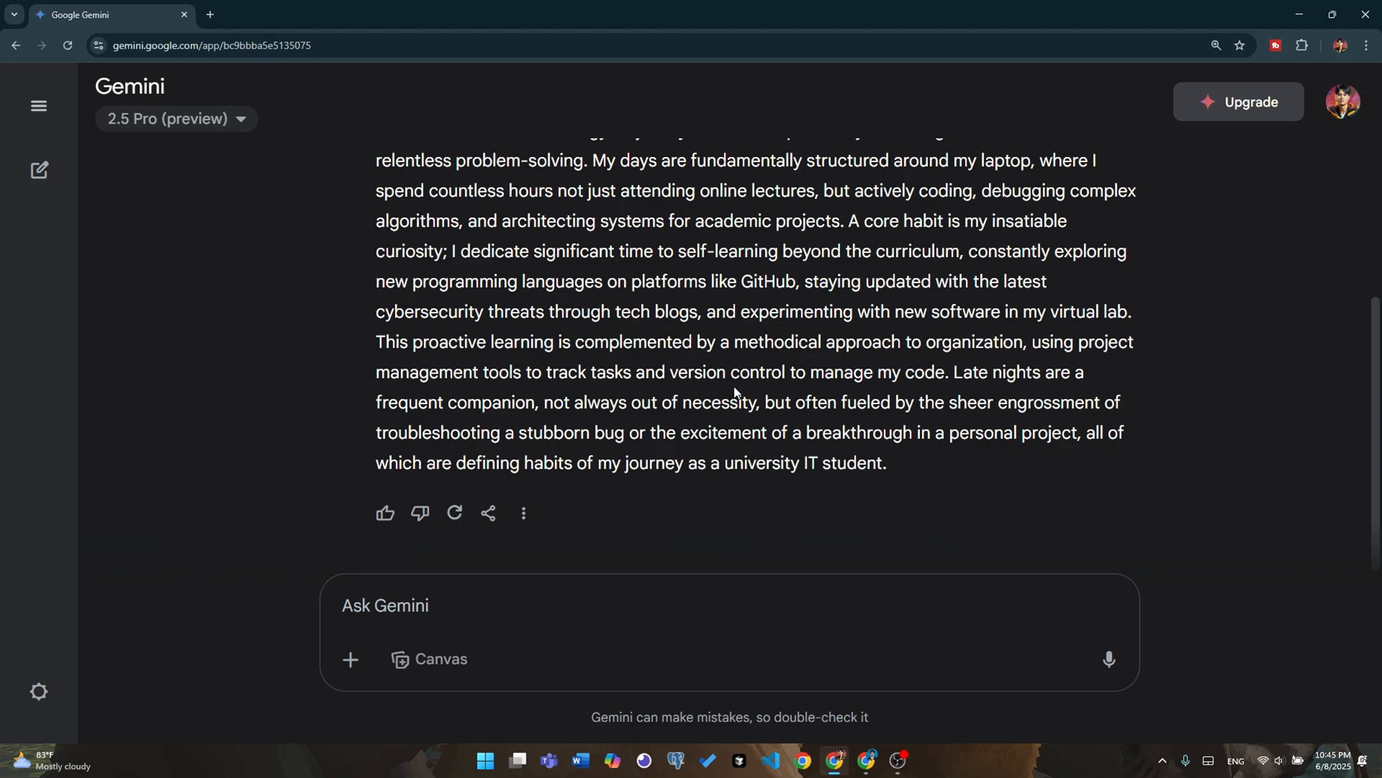
Export the generated response to Google Docs and open the new document
{"action": "left_click", "coordinate": [489, 516]}
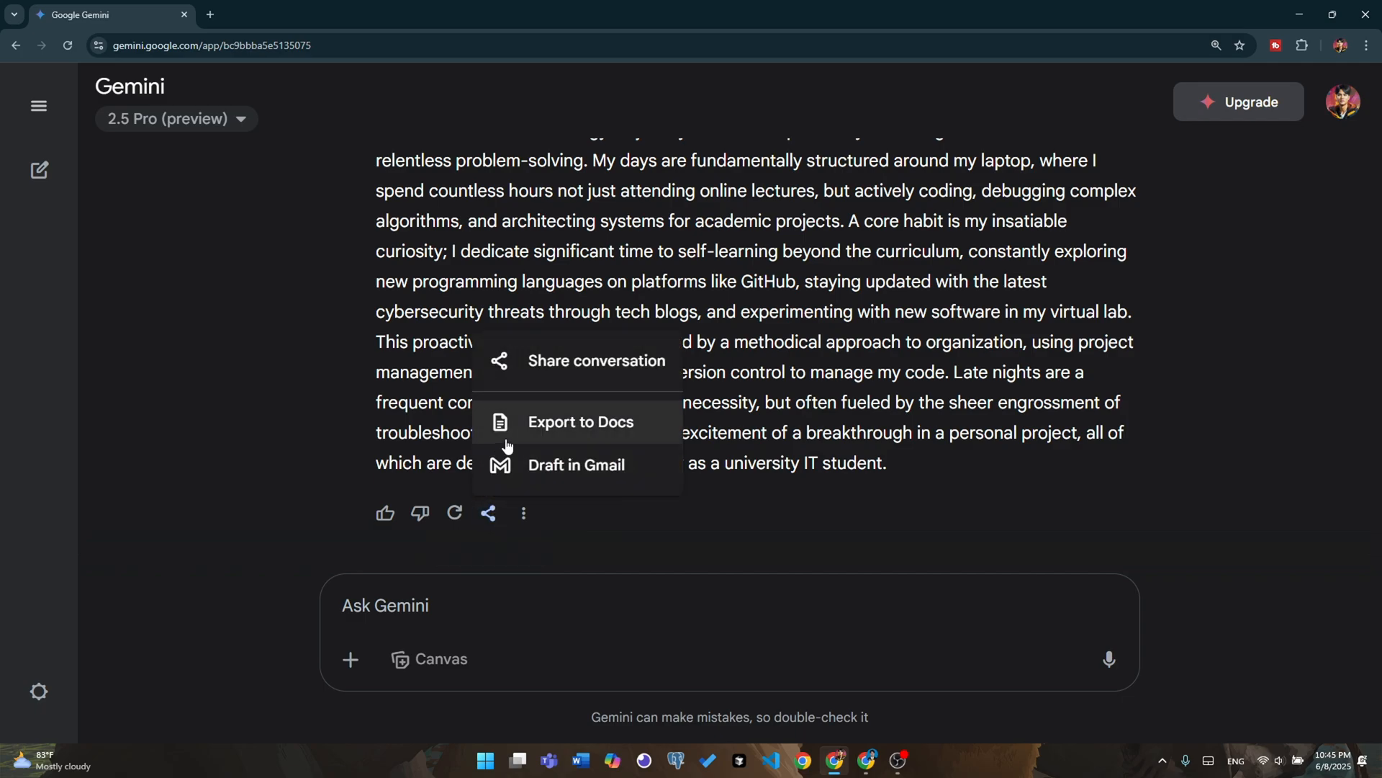
{"action": "left_click", "coordinate": [579, 432]}
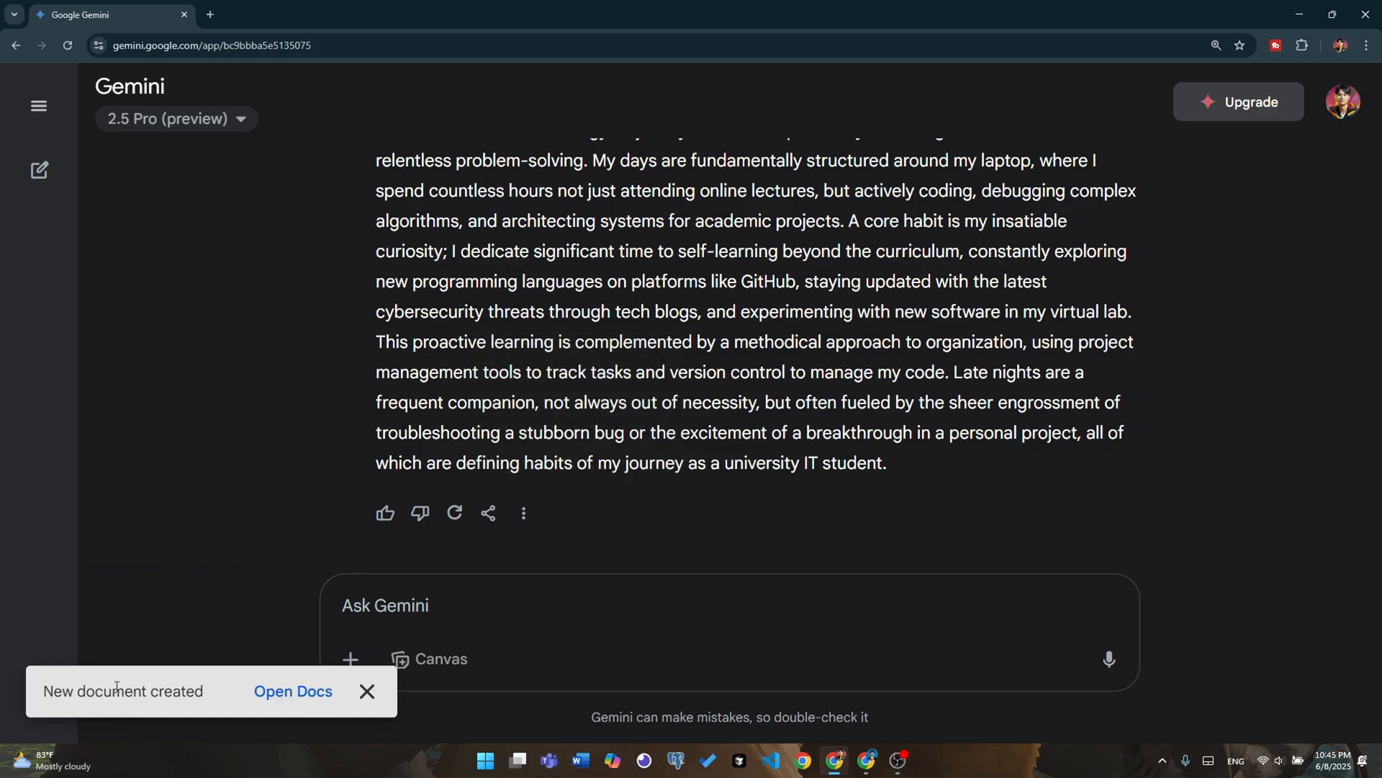
{"action": "left_click", "coordinate": [324, 695]}
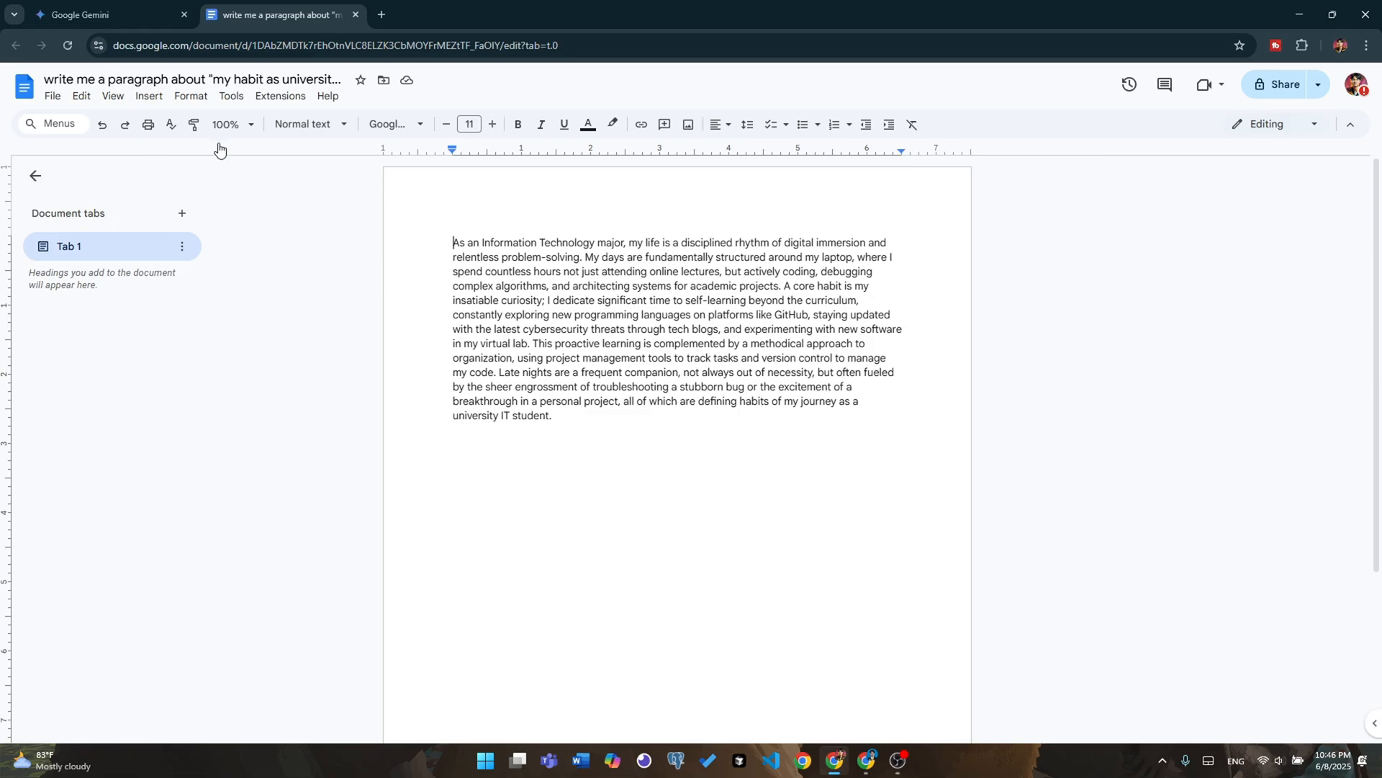
Insert a new line above the paragraph containing the label "Topic :"
{"action": "key", "text": "Return"}
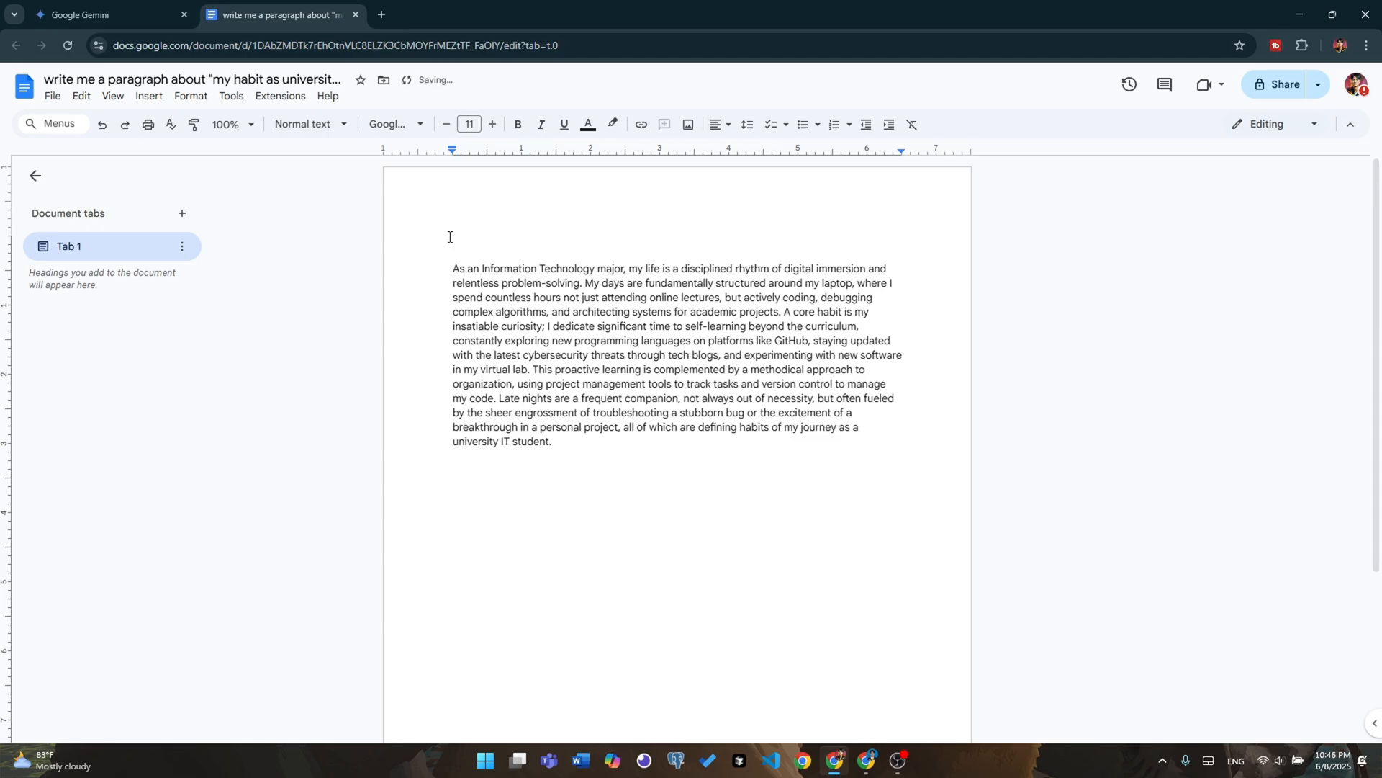
{"action": "type", "text": "Topic : @"}
{"action": "key", "text": "BackSpace"}
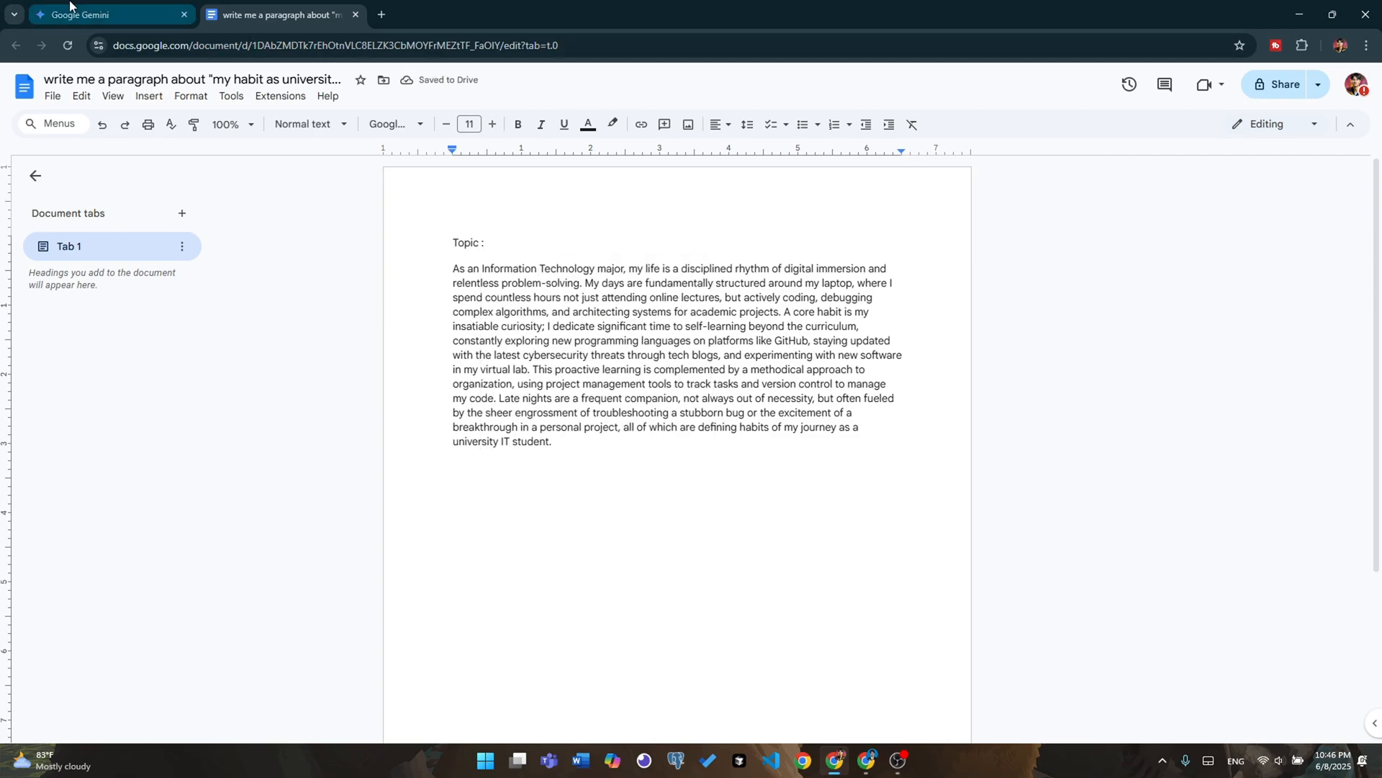
Copy the quoted topic text from the Gemini prompt and paste it after "Topic :" in the Google Docs document
{"action": "left_click", "coordinate": [96, 5]}
{"action": "scroll", "coordinate": [818, 326], "scroll_direction": "up", "scroll_amount": 3}
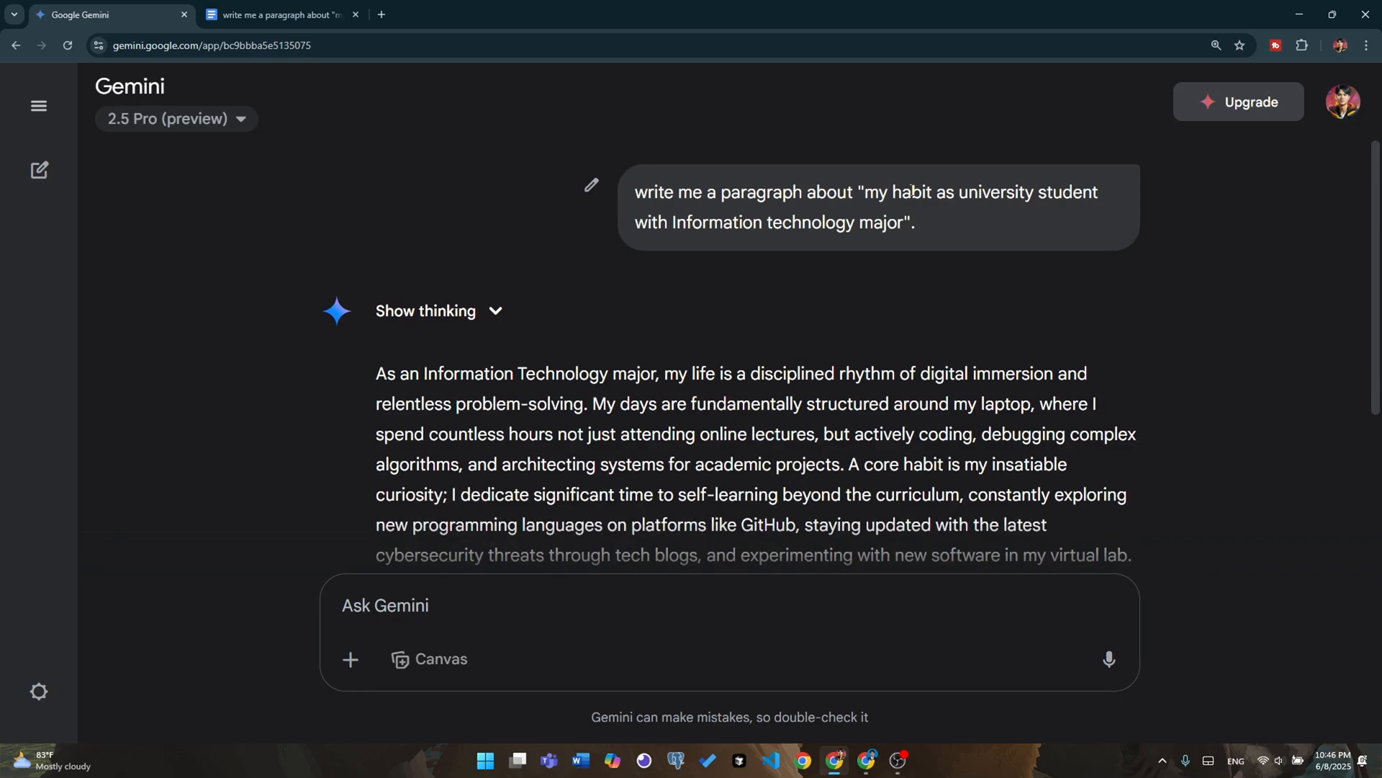
{"action": "left_click_drag", "start_coordinate": [866, 193], "coordinate": [905, 224]}
{"action": "key", "text": "ctrl+c"}
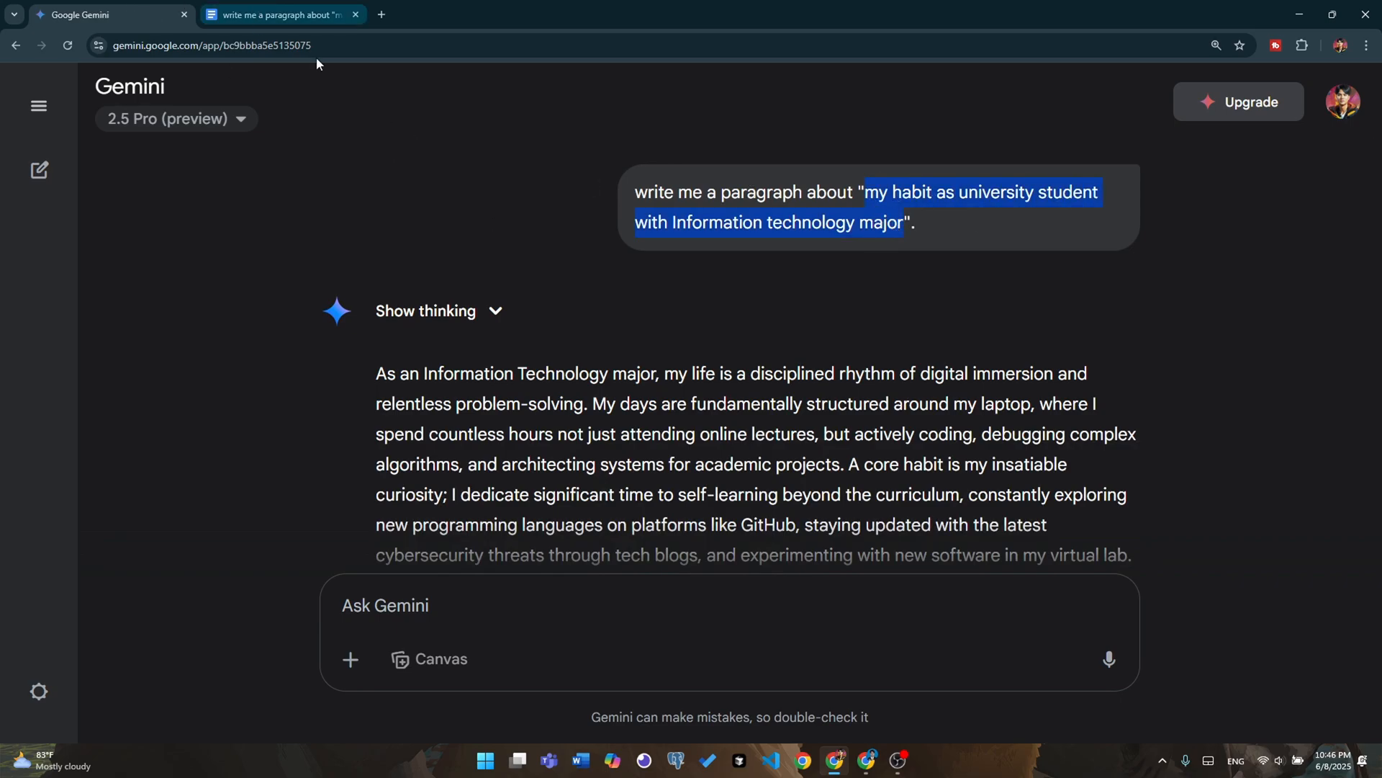
{"action": "left_click", "coordinate": [284, 15]}
{"action": "key", "text": "ctrl+v"}
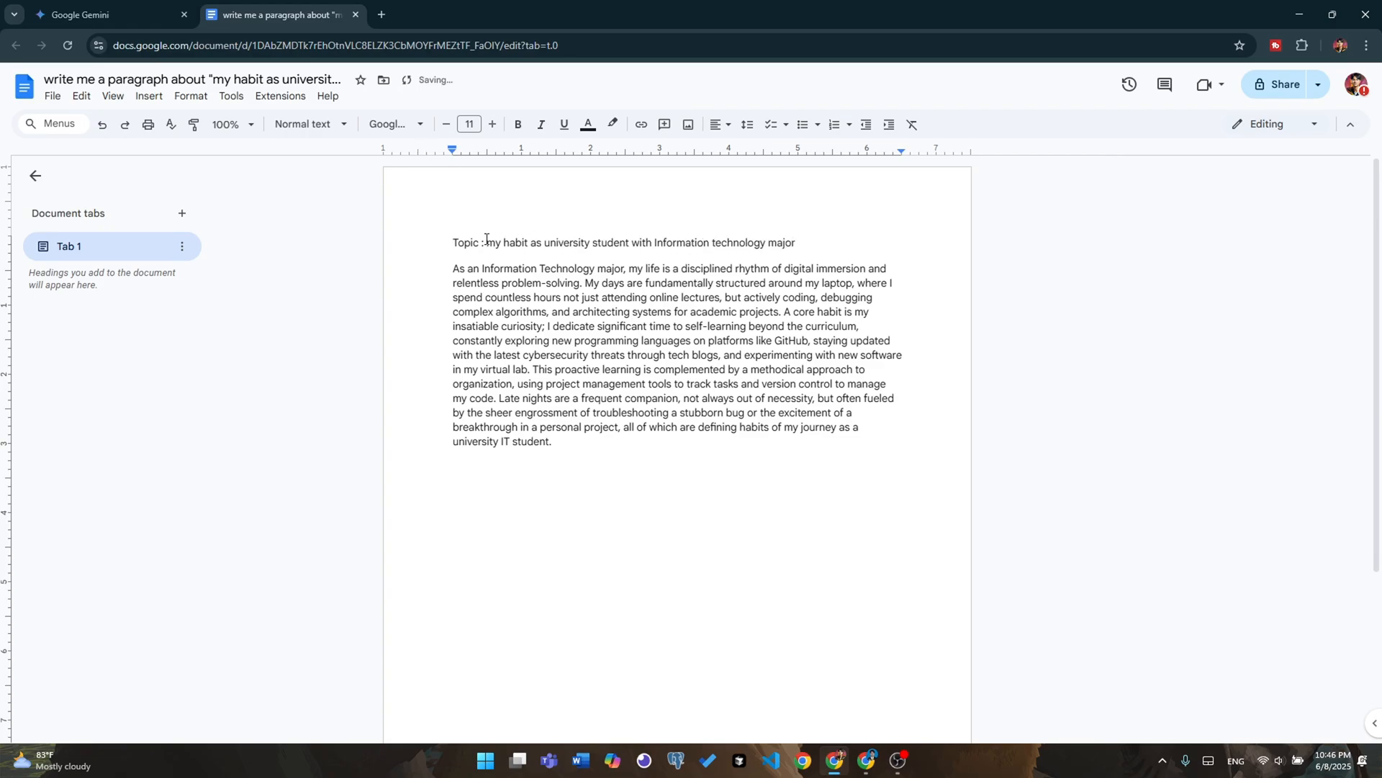
Capitalize the first word of the topic as "My" and end the topic line with a period
{"action": "left_click", "coordinate": [487, 242]}
{"action": "key", "text": "Delete"}
{"action": "type", "text": "M"}
{"action": "left_click", "coordinate": [825, 248]}
Accept the grammar suggestions "as a university" and "with an Information" in the topic line
{"action": "left_click", "coordinate": [553, 244]}
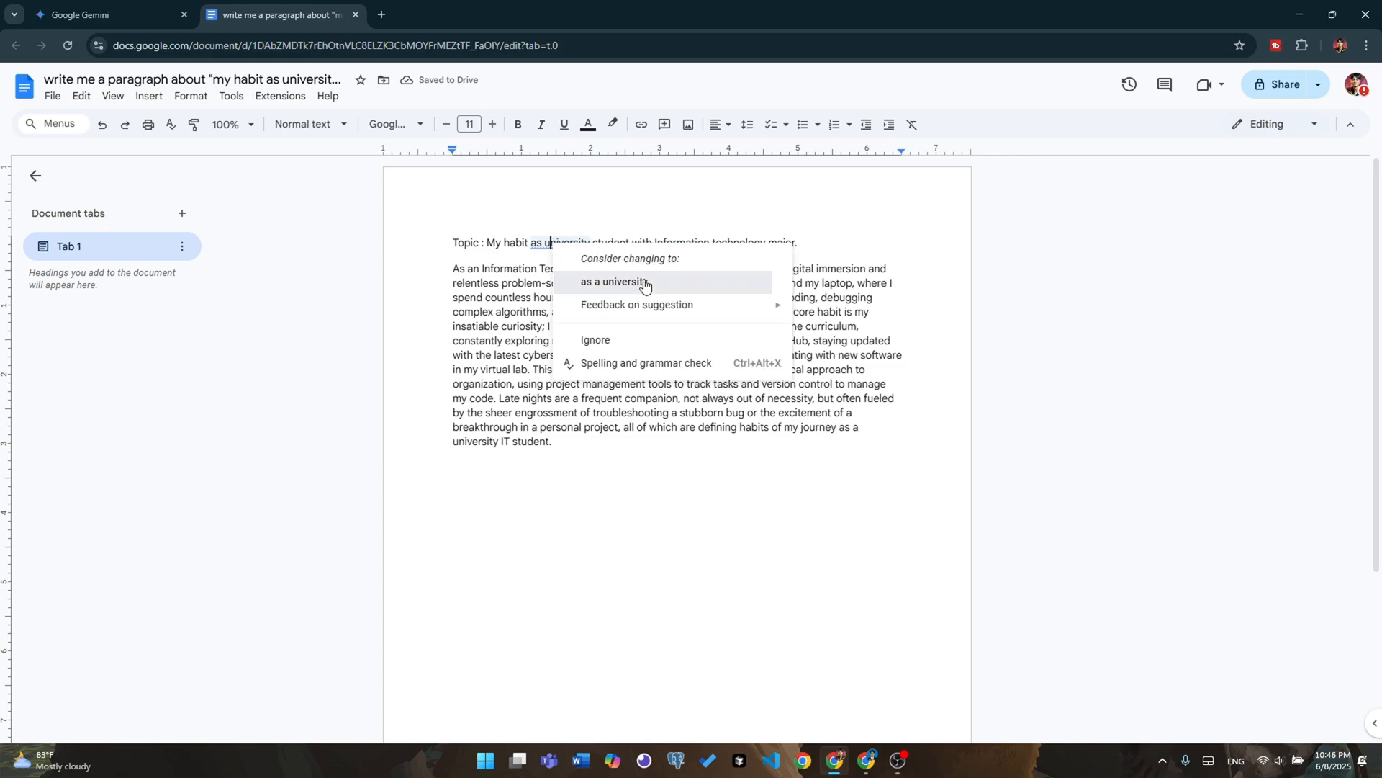
{"action": "left_click", "coordinate": [639, 282]}
{"action": "left_click", "coordinate": [655, 246]}
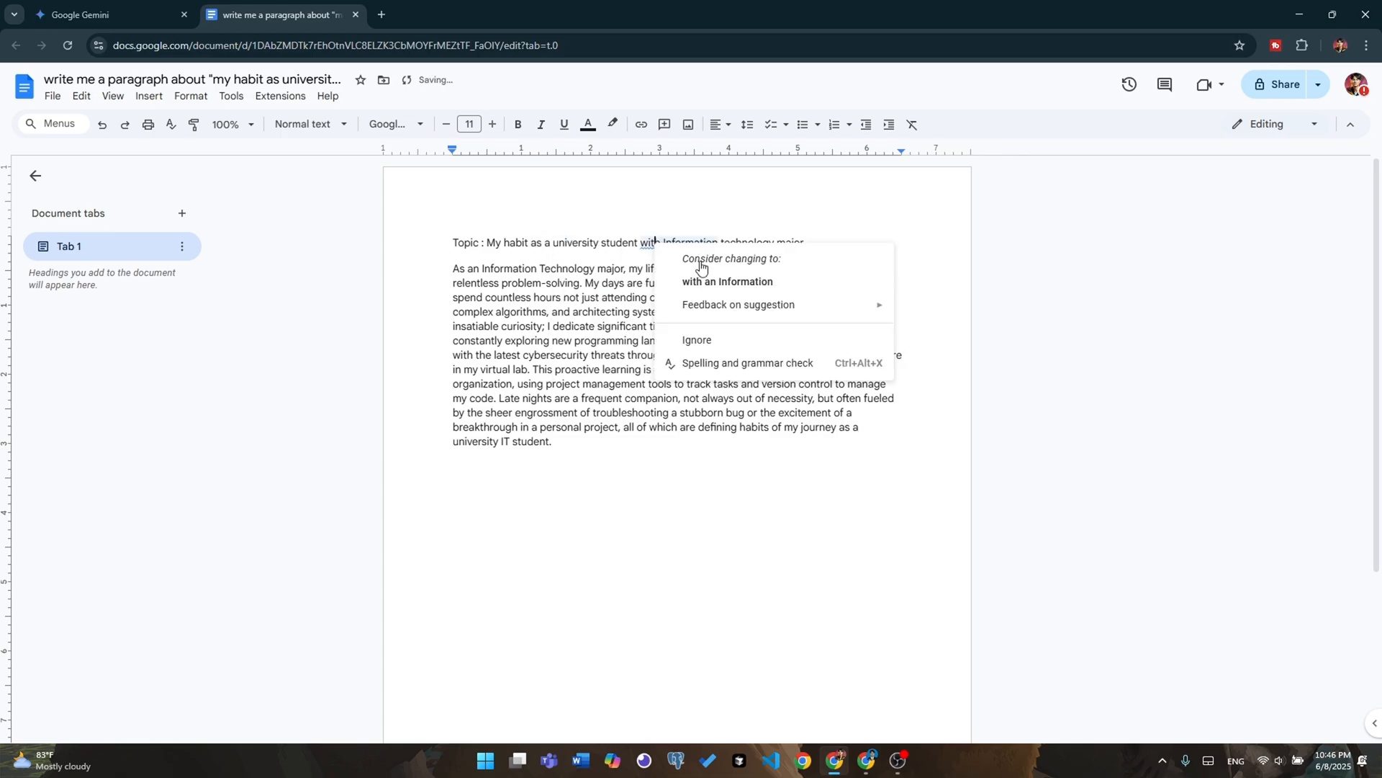
{"action": "left_click", "coordinate": [734, 282]}
{"action": "left_click", "coordinate": [846, 245]}
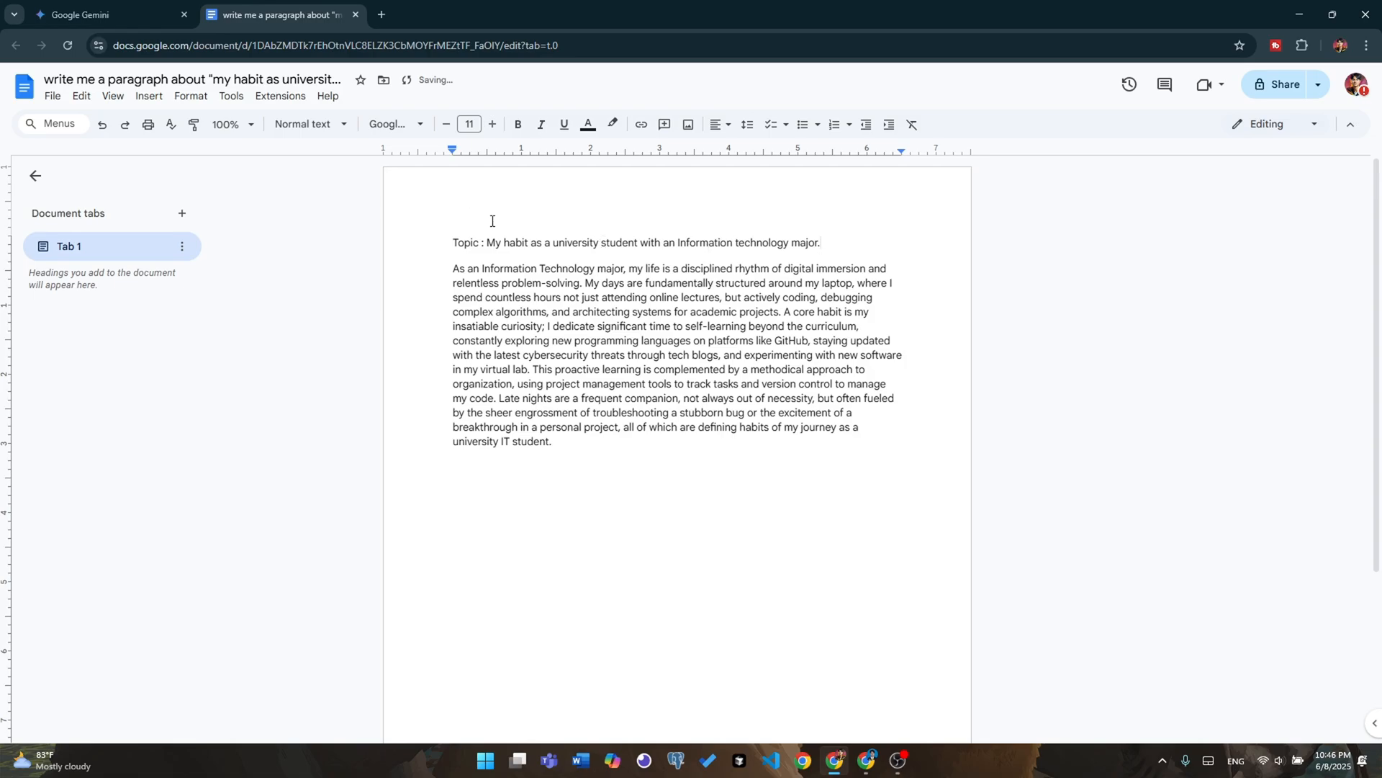
Make the whole topic line bold and set its font size to 14
{"action": "left_click_drag", "start_coordinate": [455, 238], "coordinate": [840, 238]}
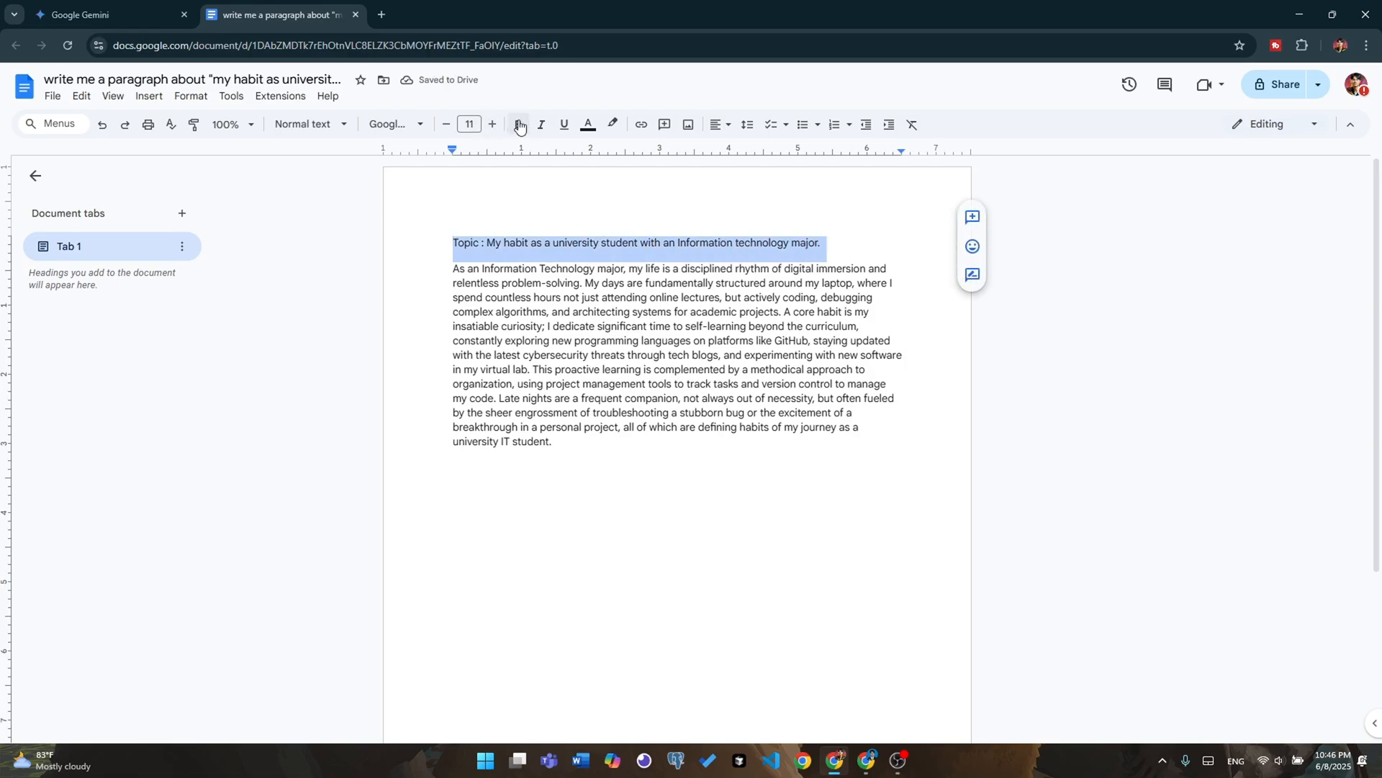
{"action": "left_click", "coordinate": [518, 123]}
{"action": "left_click", "coordinate": [734, 485]}
{"action": "left_click_drag", "start_coordinate": [452, 242], "coordinate": [878, 240]}
{"action": "left_click", "coordinate": [492, 124]}
{"action": "left_click", "coordinate": [493, 124]}
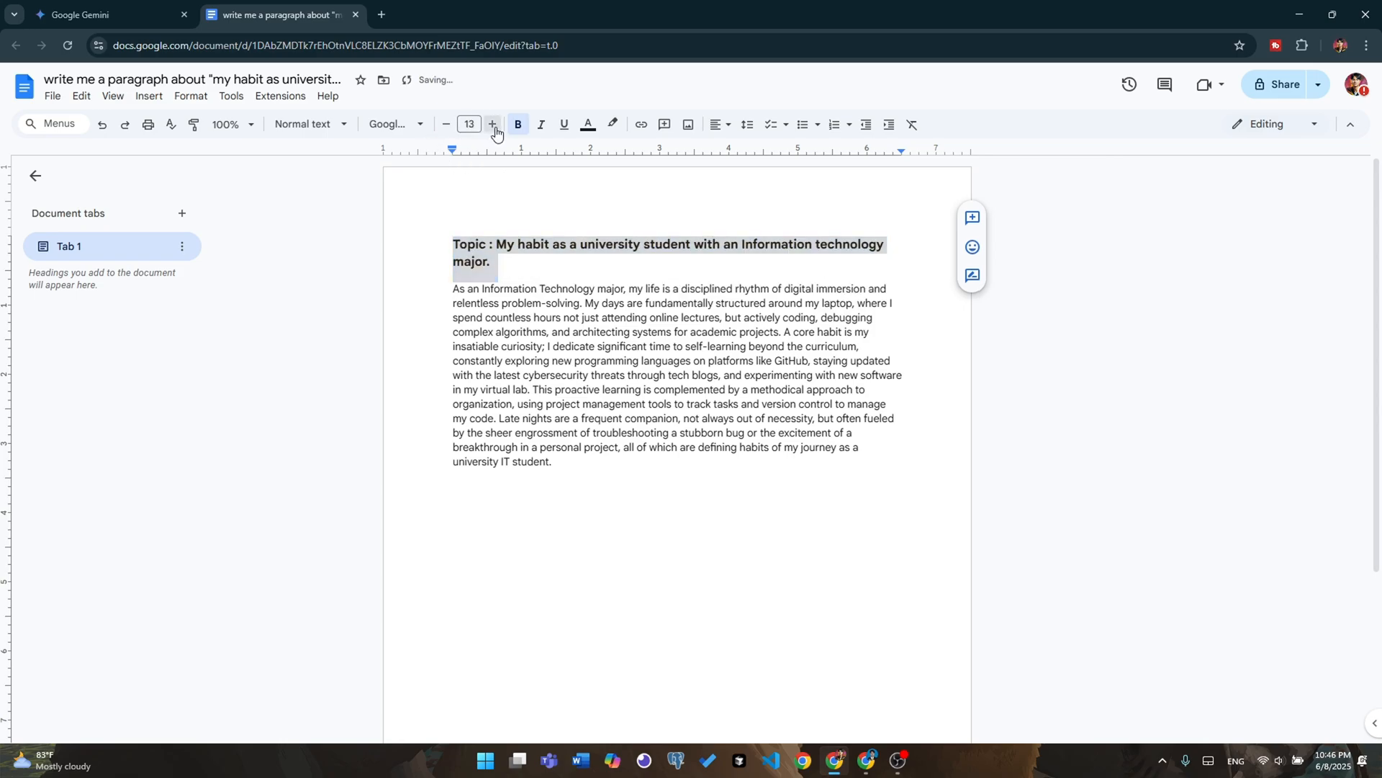
{"action": "left_click", "coordinate": [492, 124]}
{"action": "left_click", "coordinate": [738, 537]}
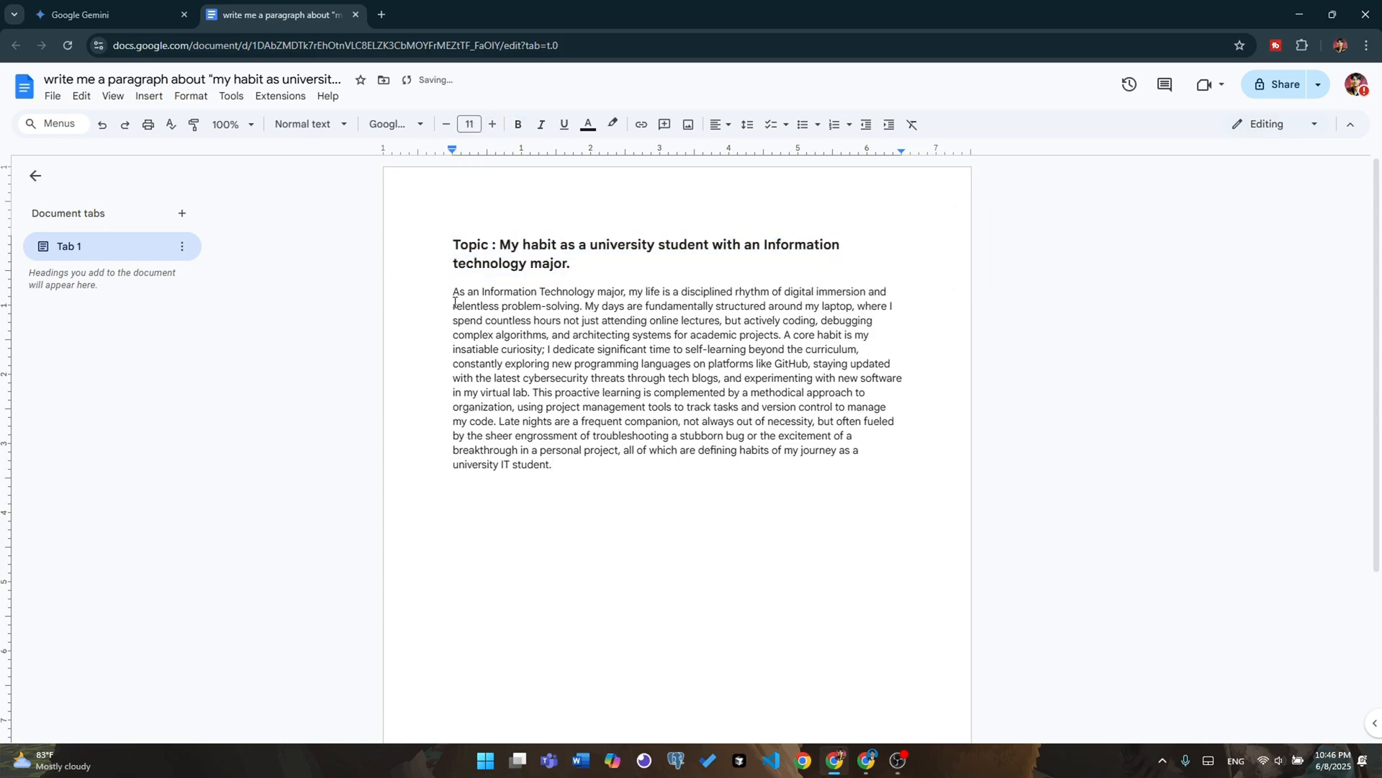
Set the line spacing of the body paragraph below the topic line to 1.5
{"action": "left_click_drag", "start_coordinate": [453, 291], "coordinate": [589, 466]}
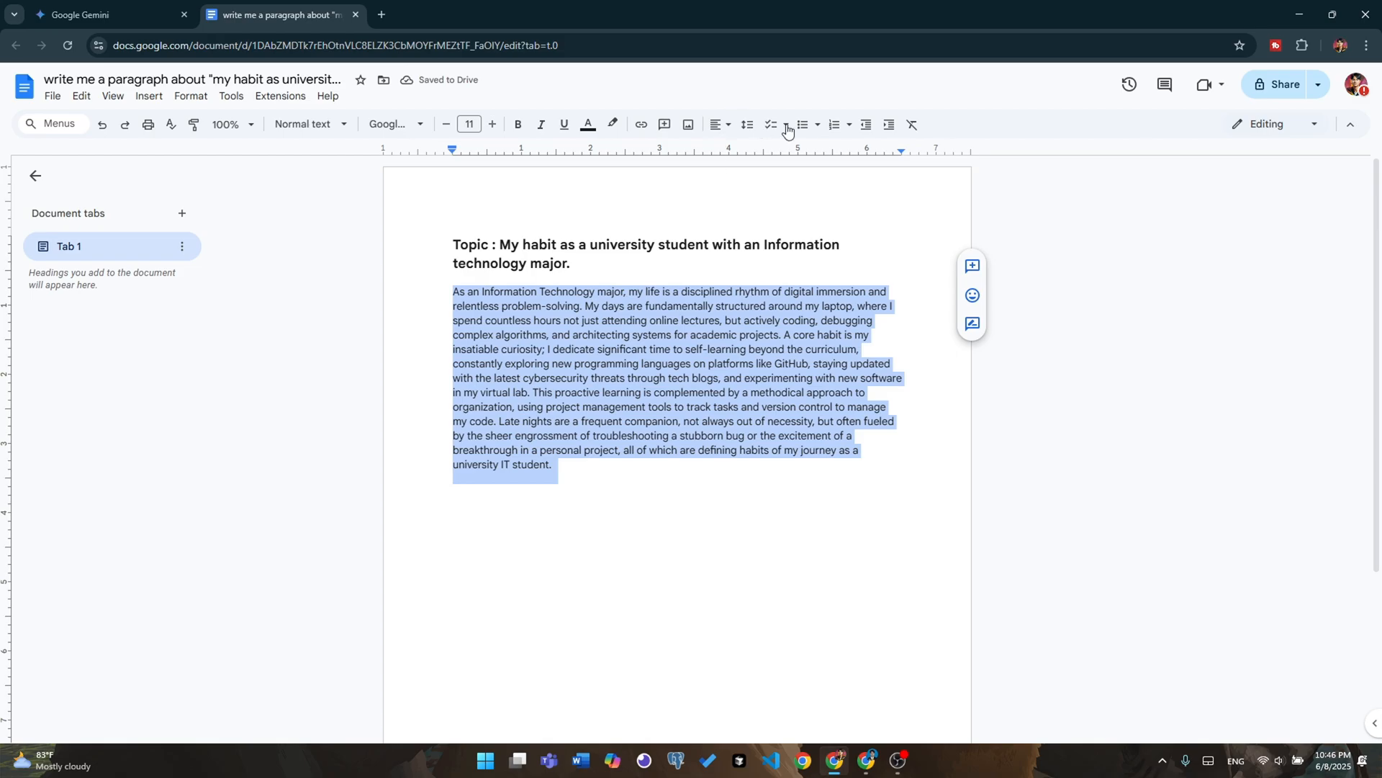
{"action": "left_click", "coordinate": [747, 125]}
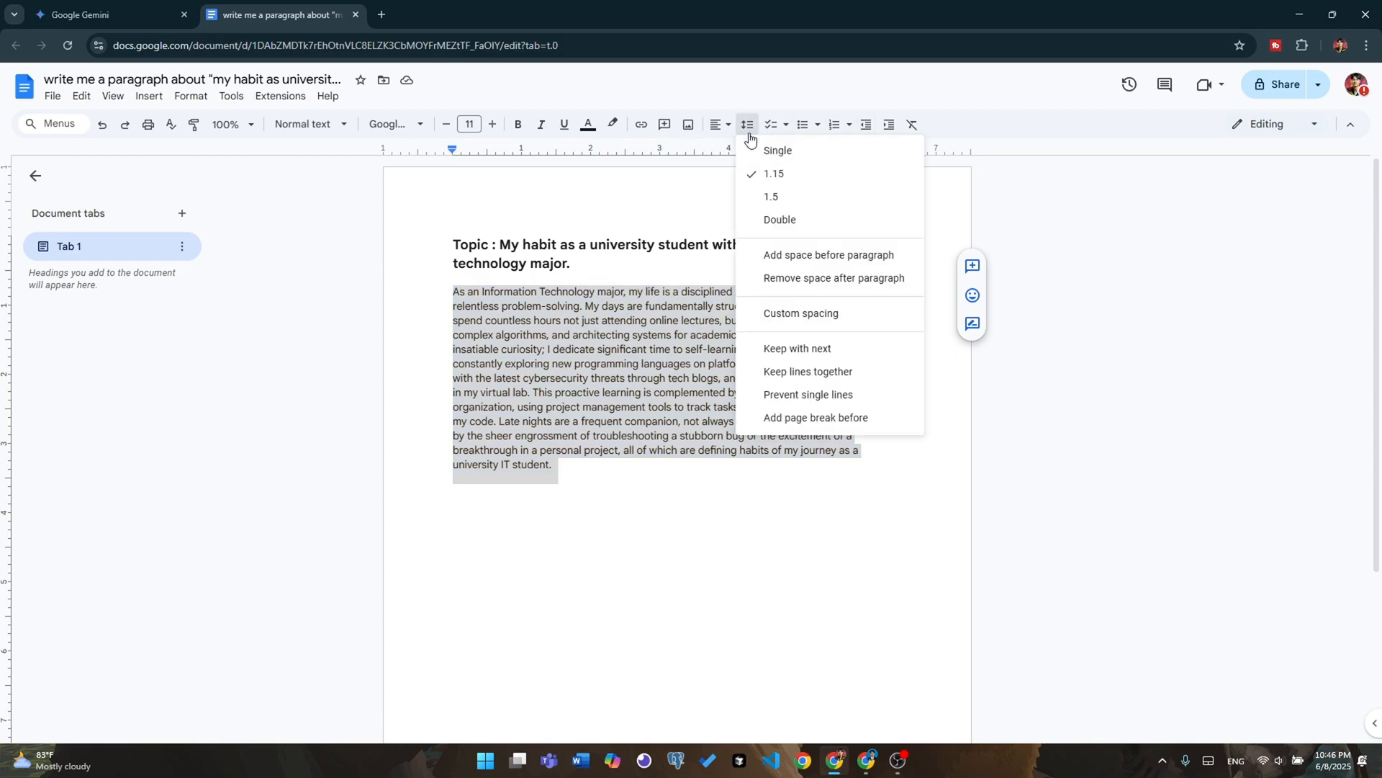
{"action": "left_click", "coordinate": [787, 198]}
{"action": "left_click", "coordinate": [627, 590]}
Examine the formatted document and the file formats offered for downloading it, without choosing one
{"action": "key", "text": "ctrl+plus"}
{"action": "key", "text": "ctrl+plus"}
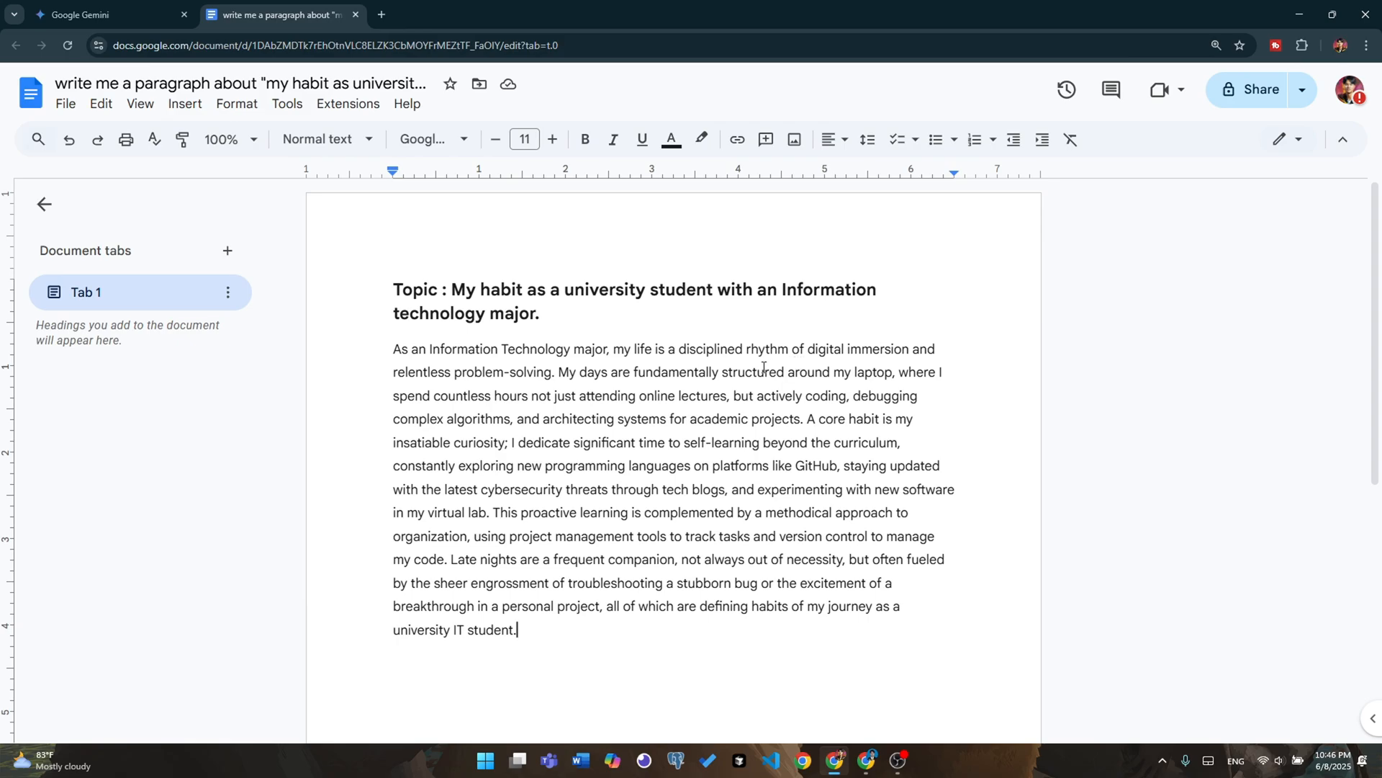
{"action": "scroll", "coordinate": [850, 323], "scroll_direction": "down", "scroll_amount": 1}
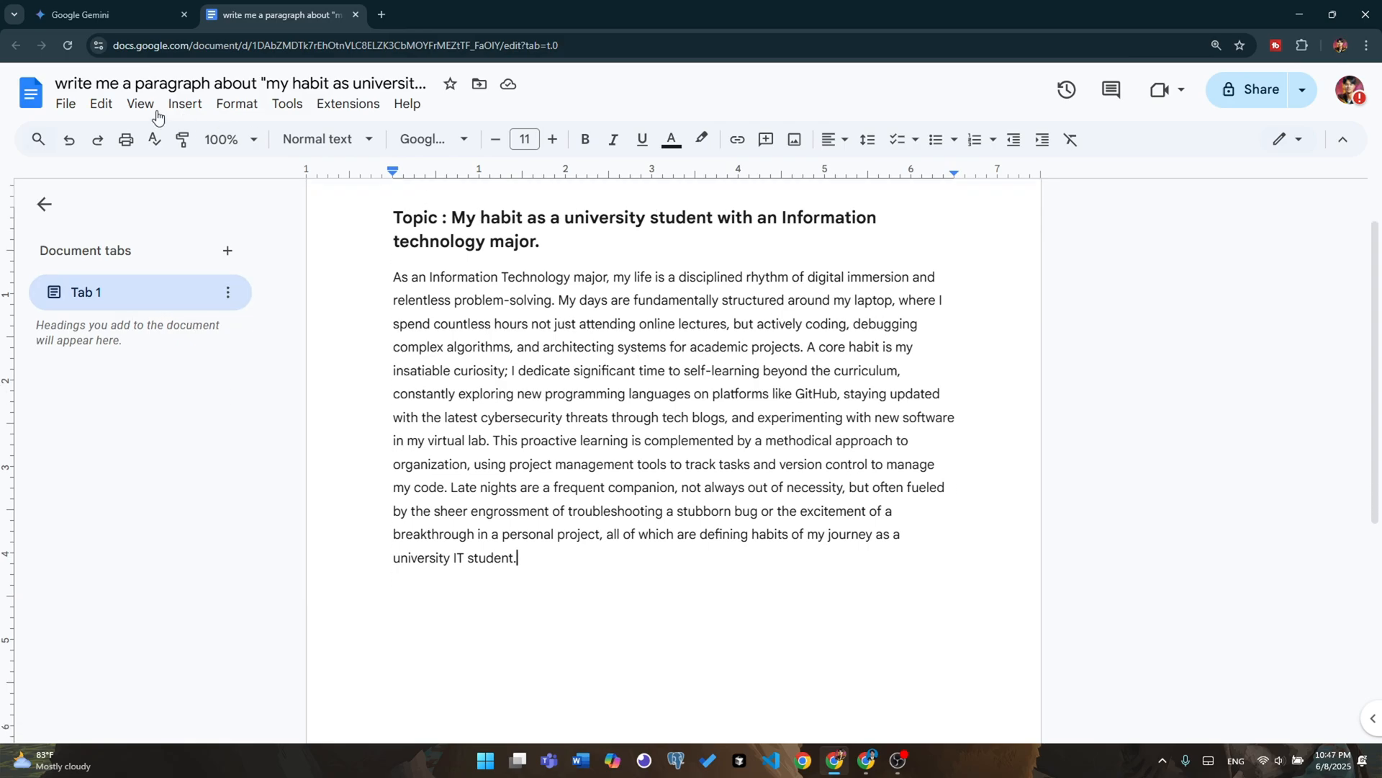
{"action": "left_click", "coordinate": [65, 104]}
{"action": "mouse_move", "coordinate": [152, 306]}
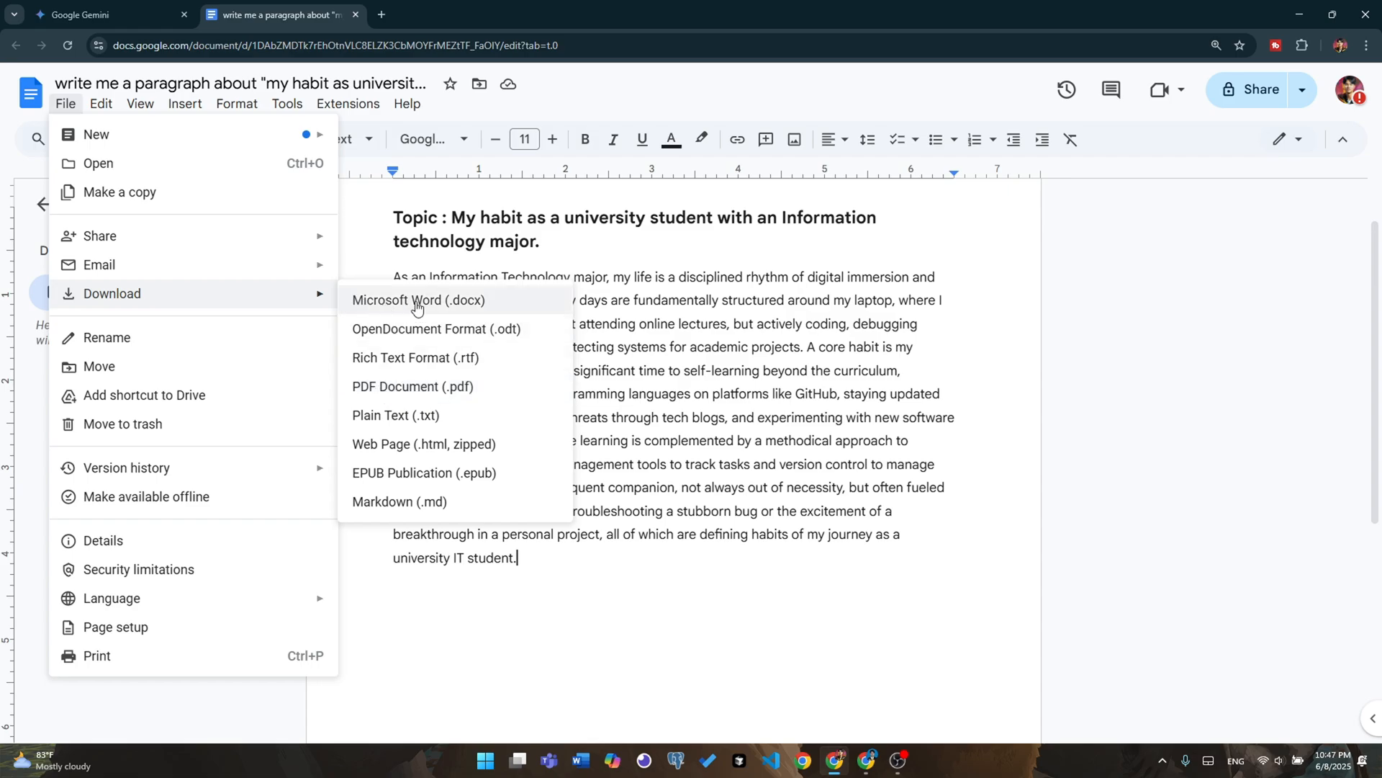
{"action": "left_click", "coordinate": [925, 440]}
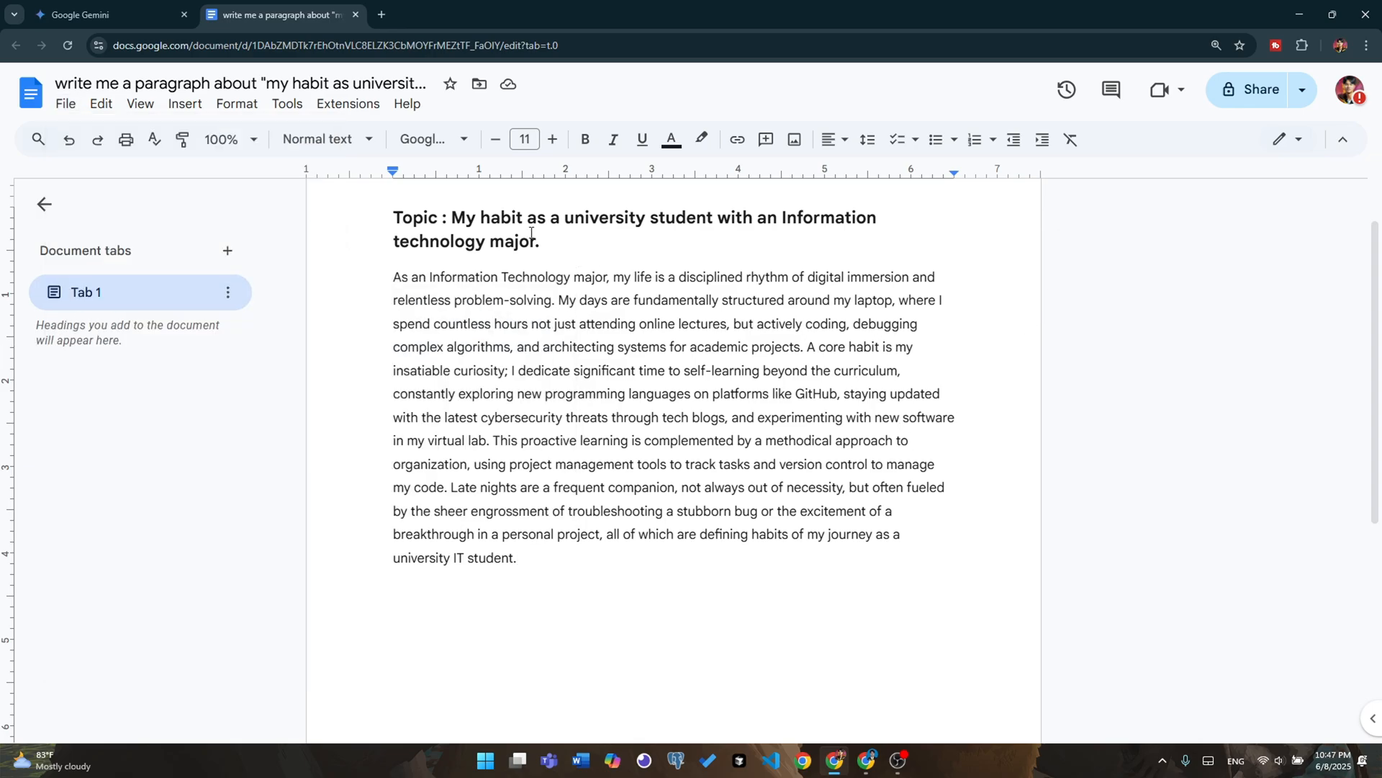
{"action": "left_click", "coordinate": [573, 246]}
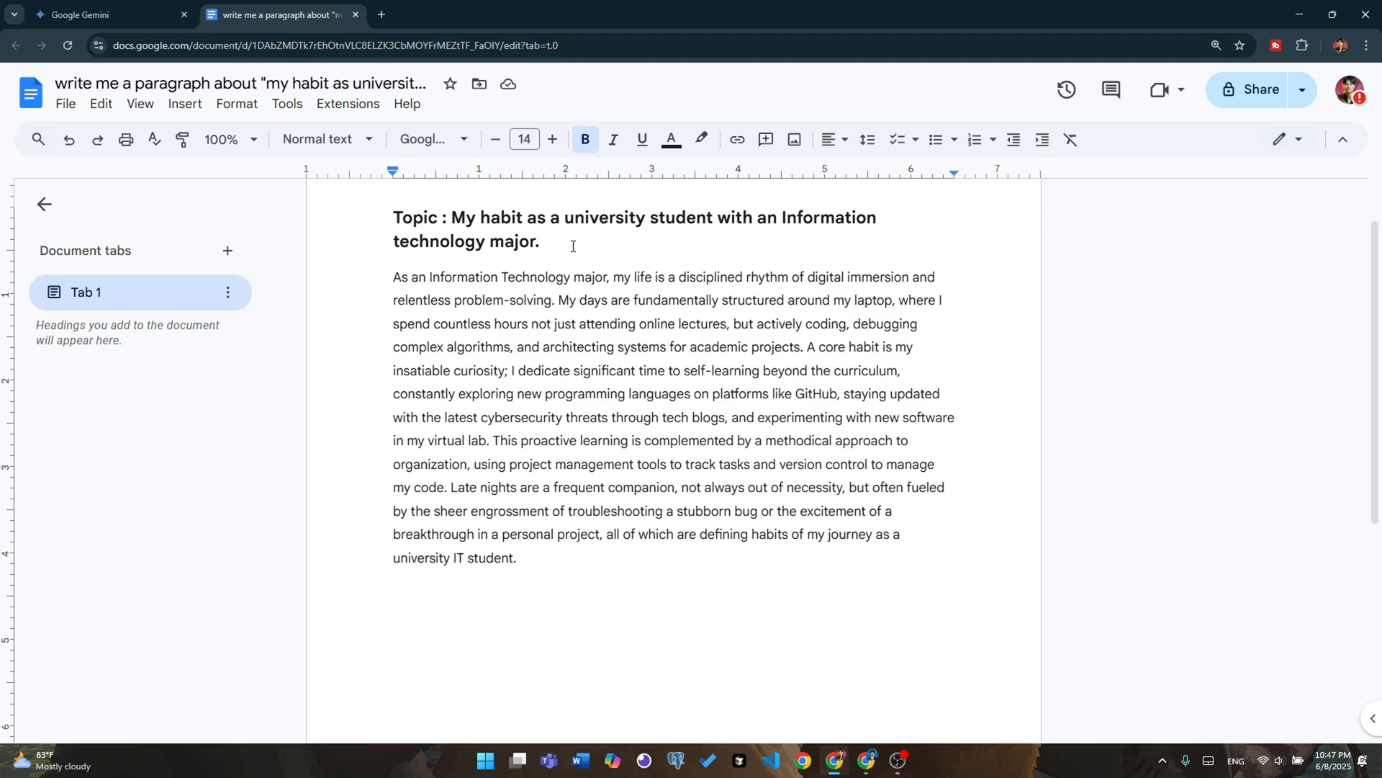